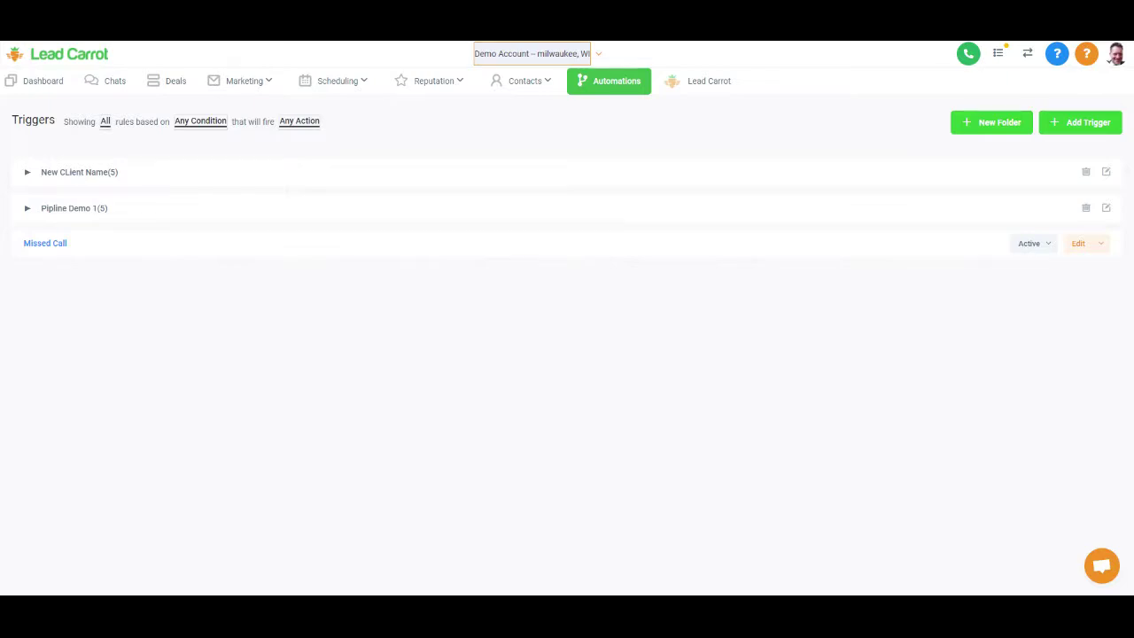
Create a new marketing campaign named "Vblast Campaign" without assigning a folder
click(246, 89)
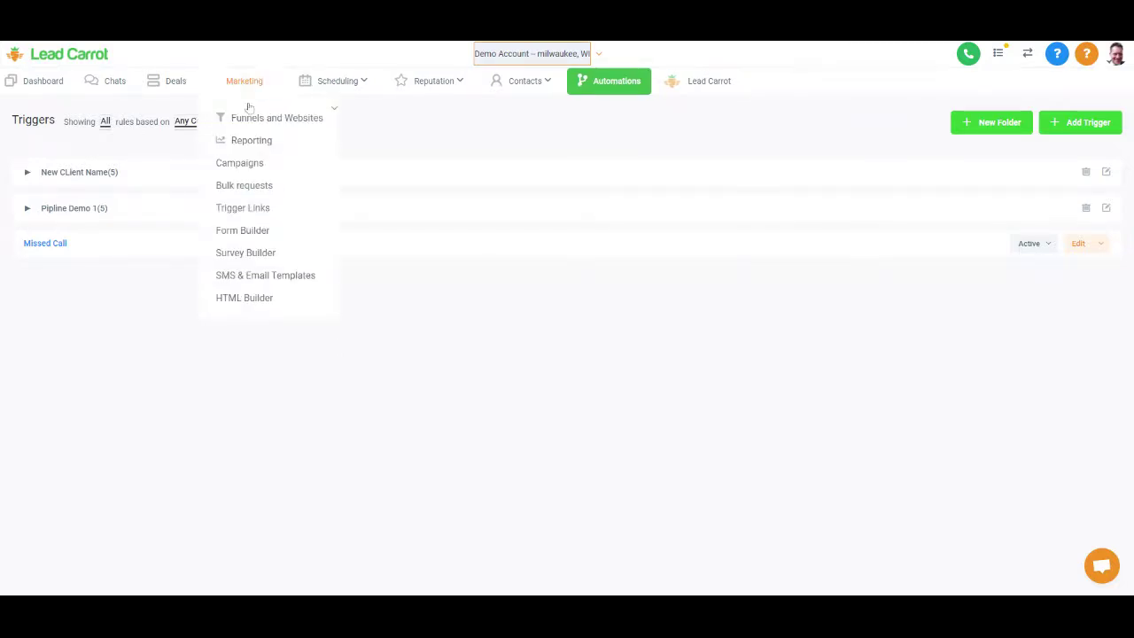
click(235, 164)
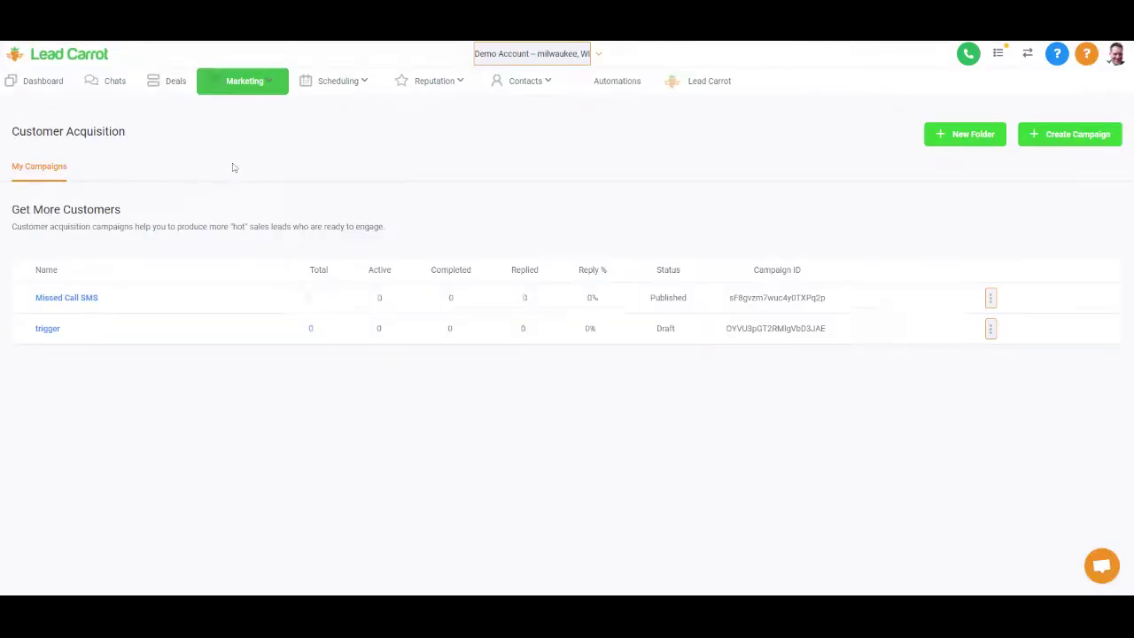
click(1057, 139)
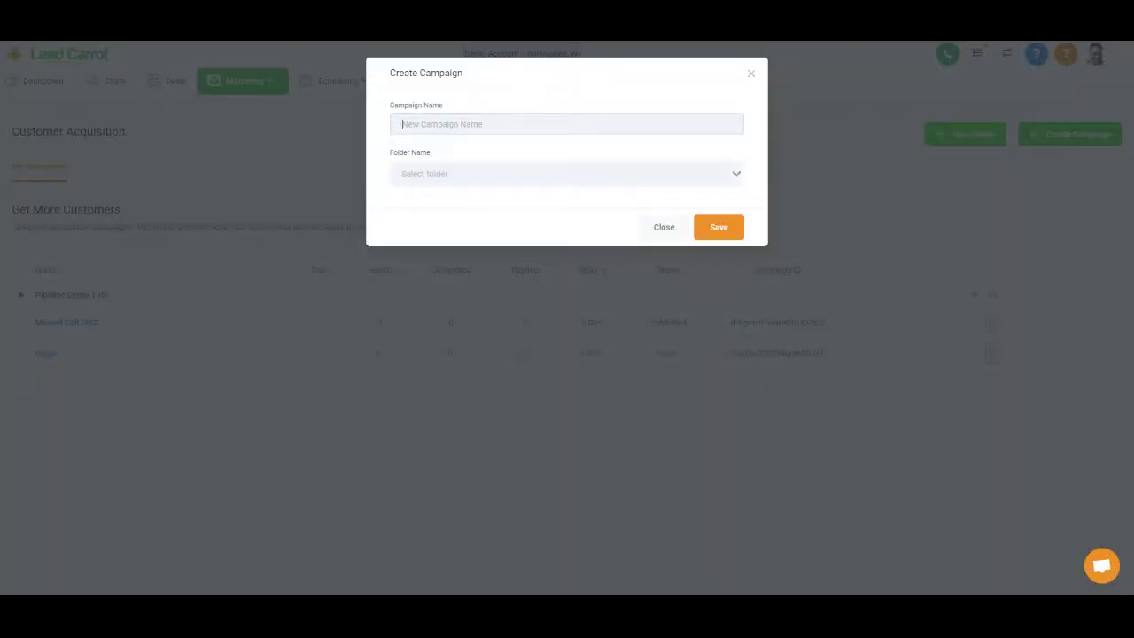
text(Vblast)
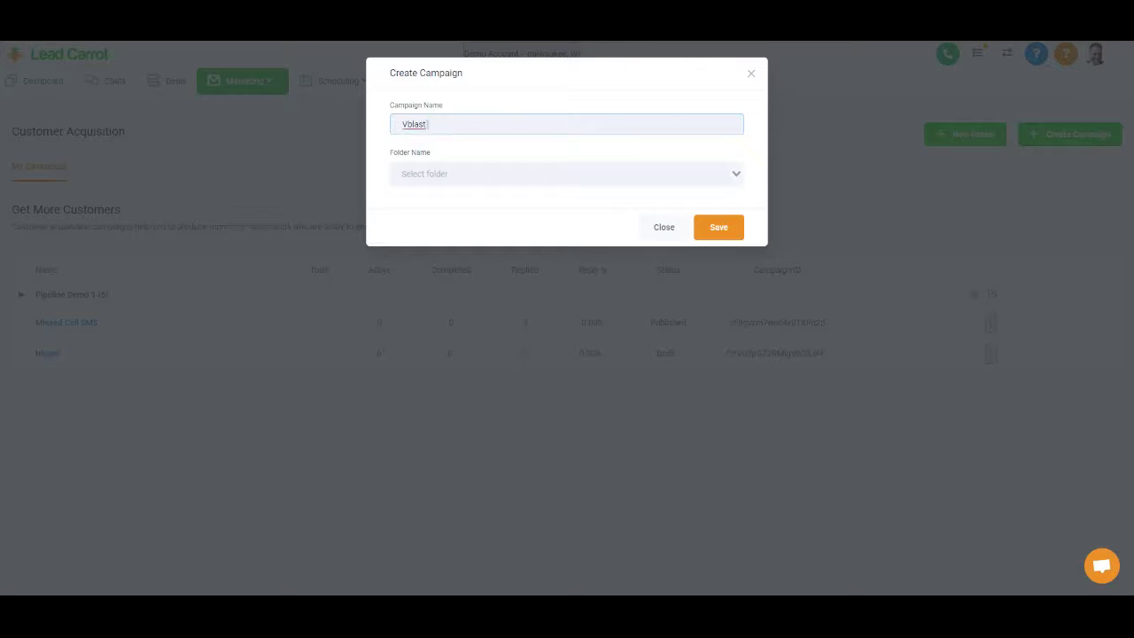
text( Campaign)
click(702, 228)
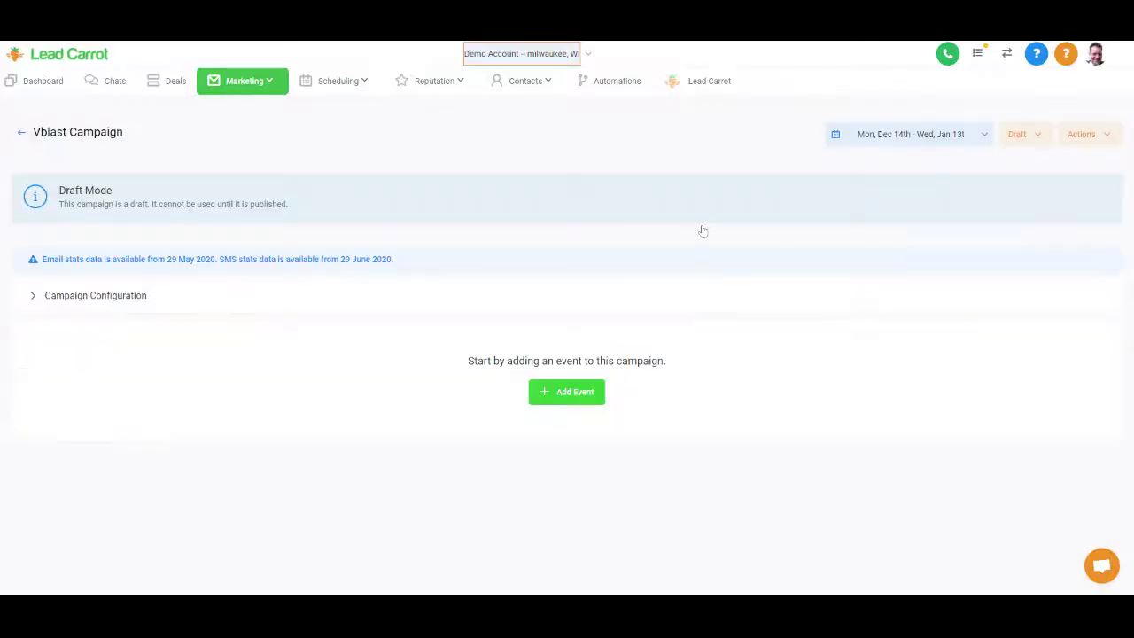
Add a Voicemail event to the campaign and save it without a voicemail file
click(588, 401)
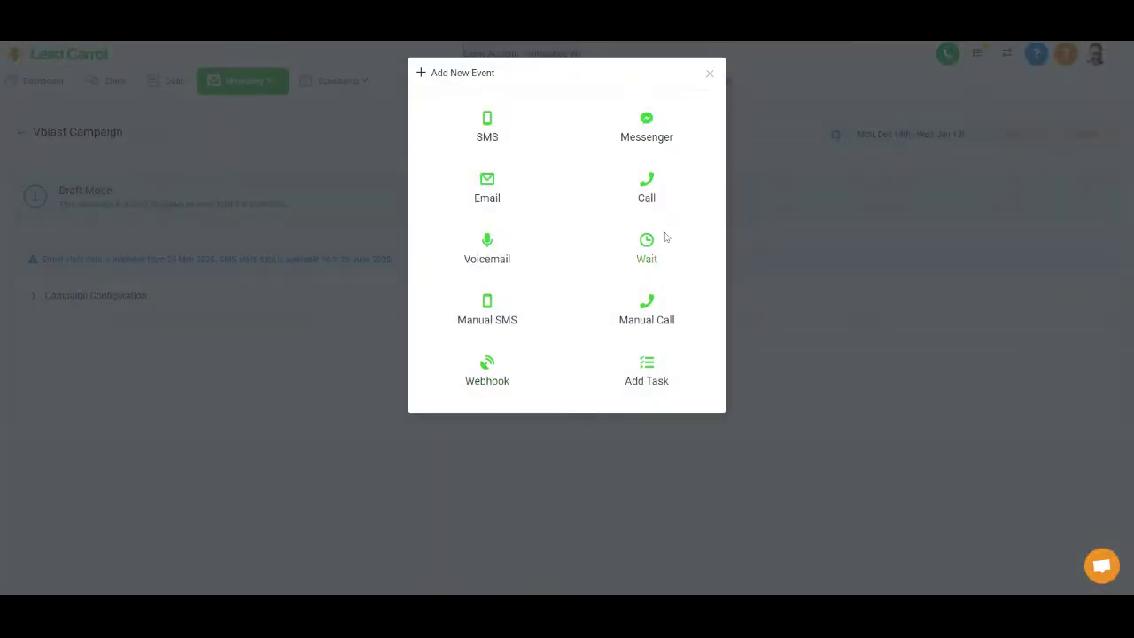
click(488, 242)
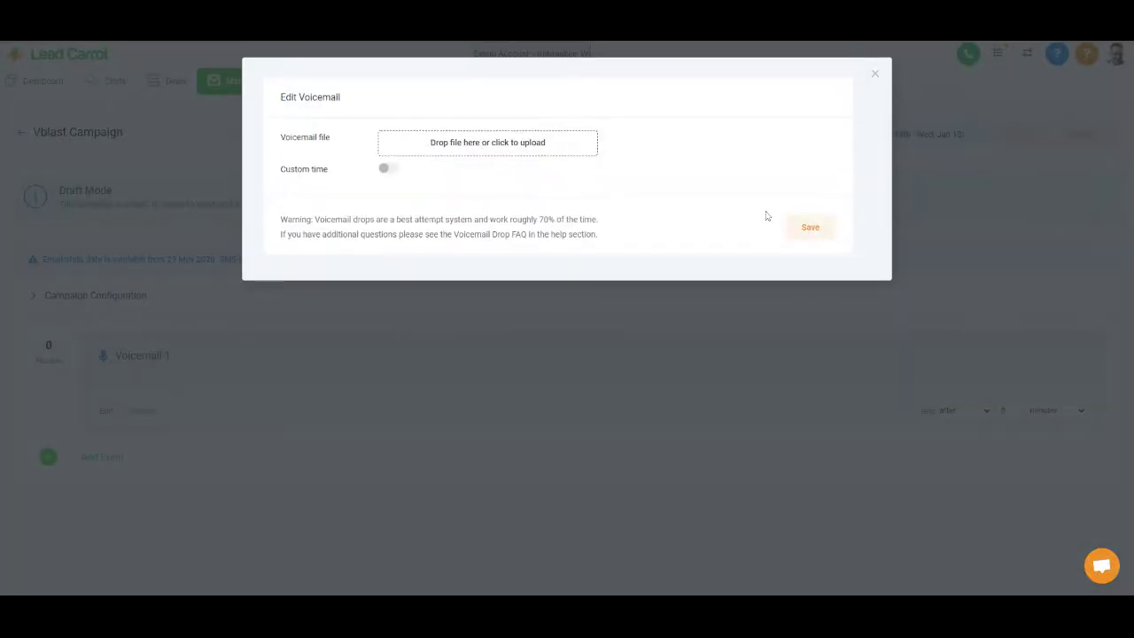
click(810, 230)
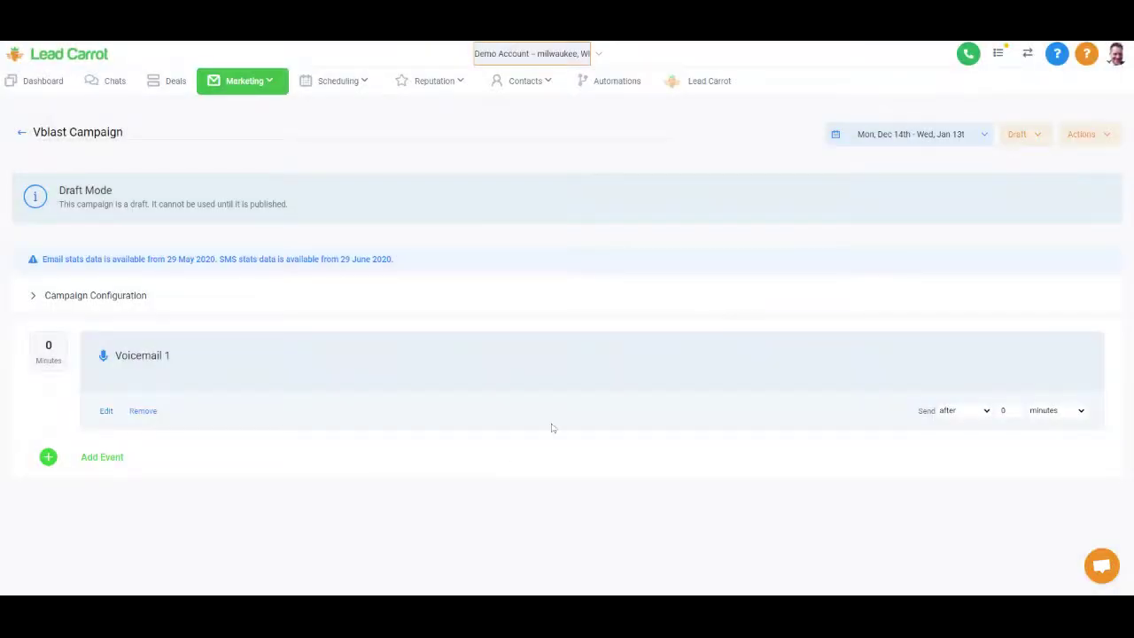
Add an Email event to the campaign and close its composer with the subject and body left blank
click(87, 457)
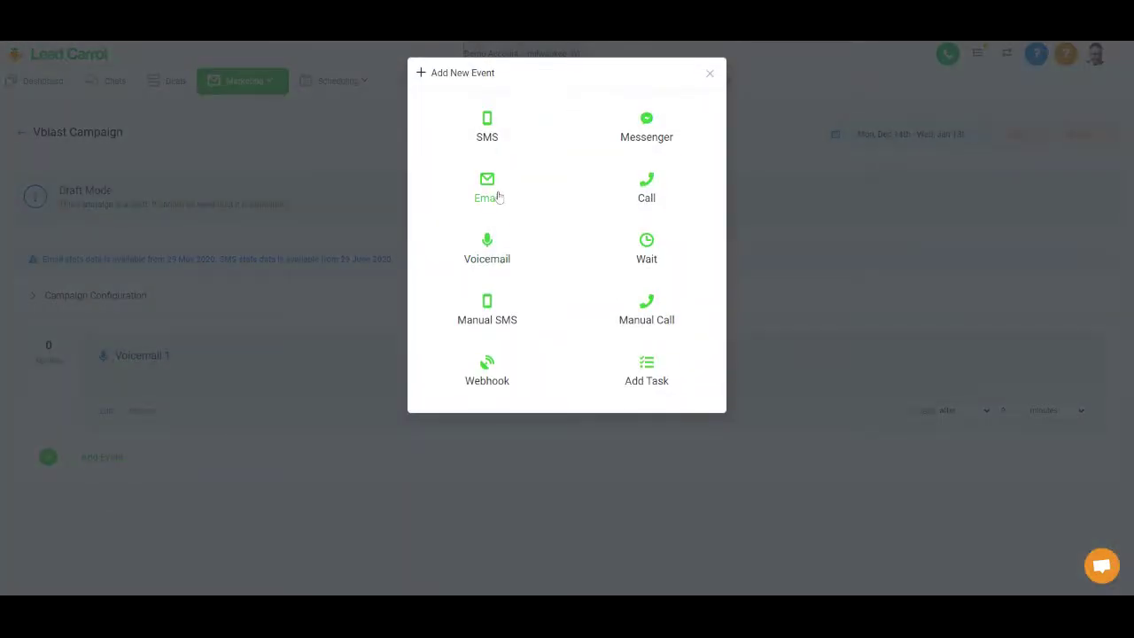
click(501, 197)
scroll(763, 293, down, 2)
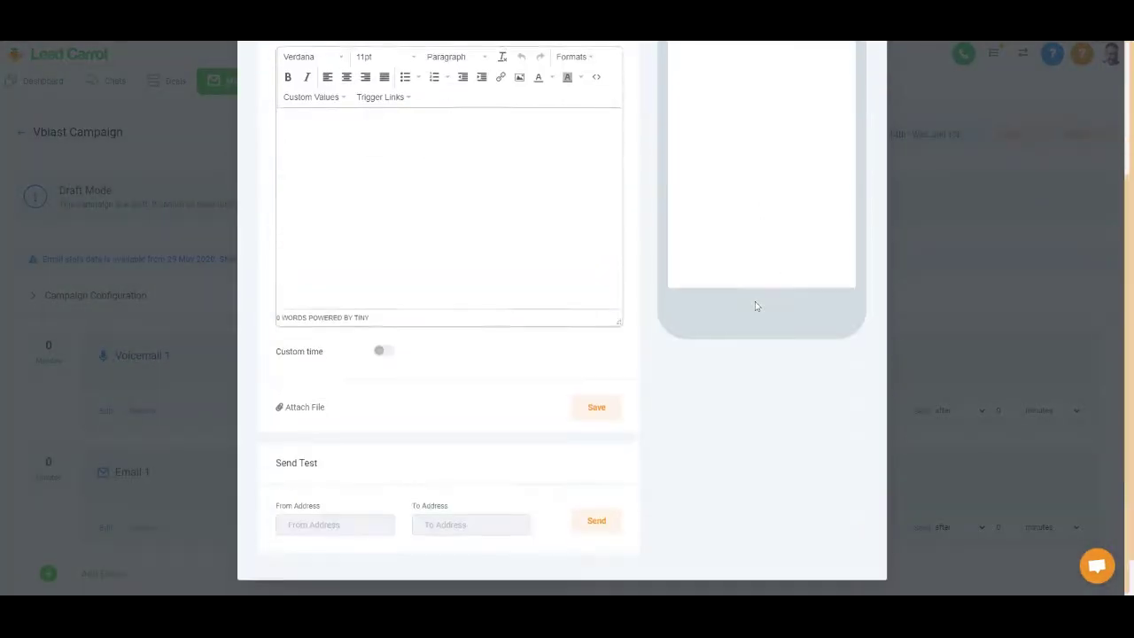
click(603, 416)
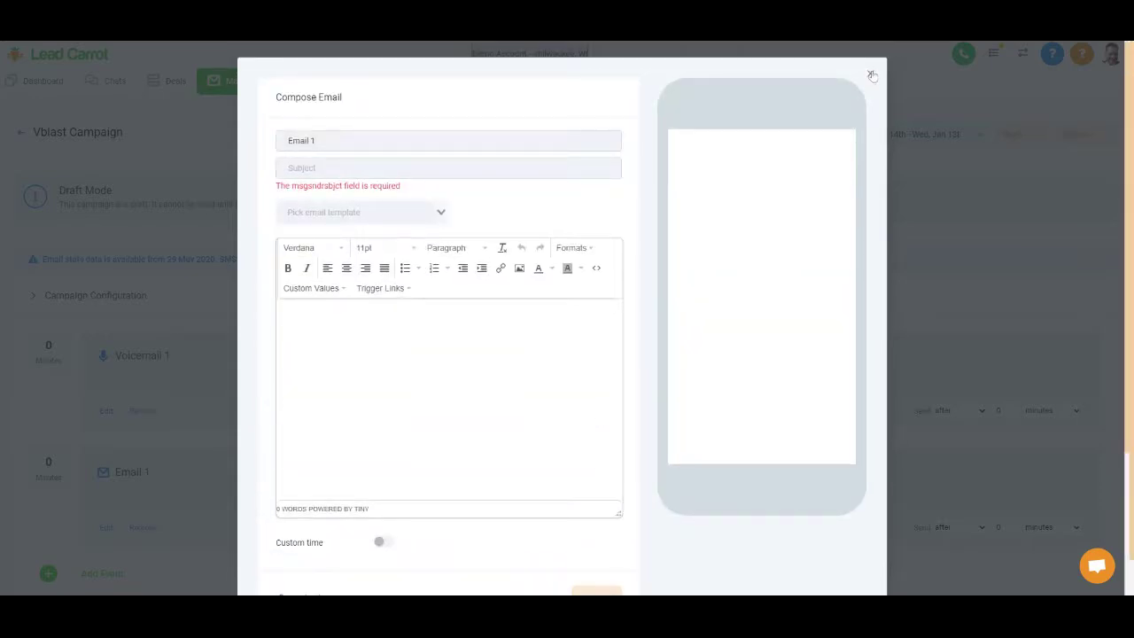
click(872, 73)
Set the Email 1 event to send after 1 hour
scroll(768, 388, down, 1)
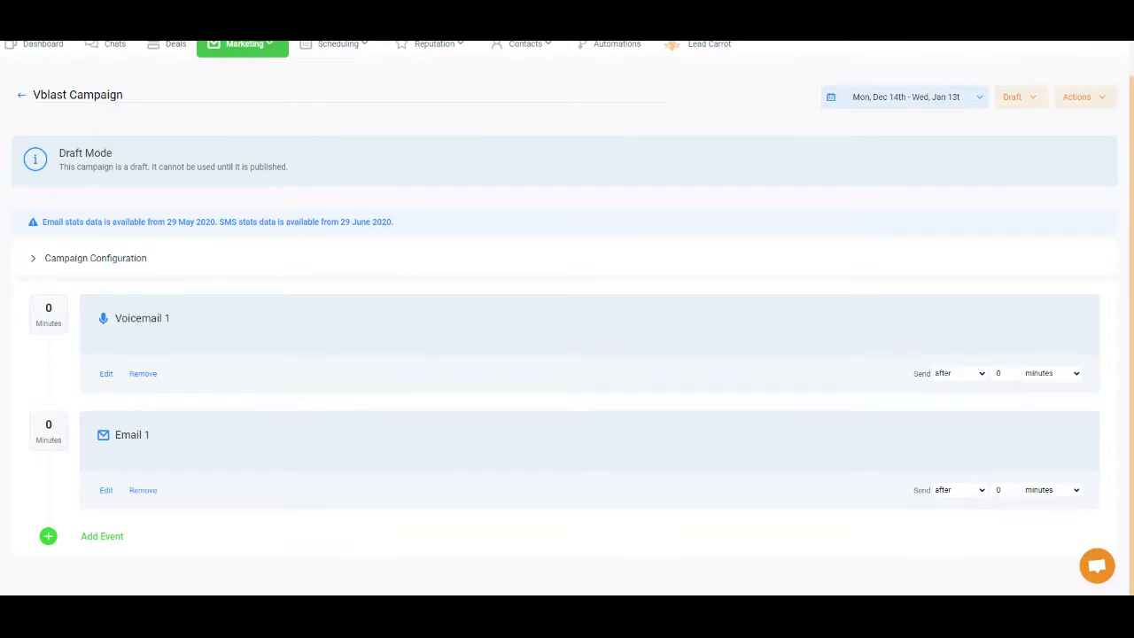
double_click(998, 489)
text(1)
click(1063, 503)
click(507, 530)
Add a Manual Call event to the campaign and set it to send after 1 day
click(104, 537)
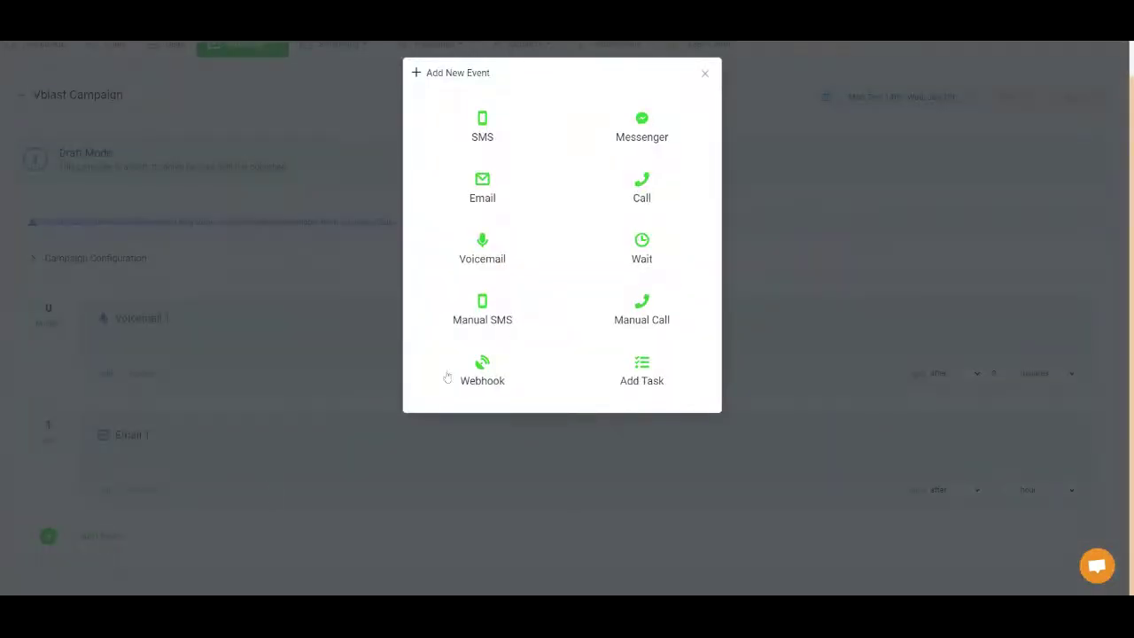
click(641, 308)
scroll(641, 309, down, 2)
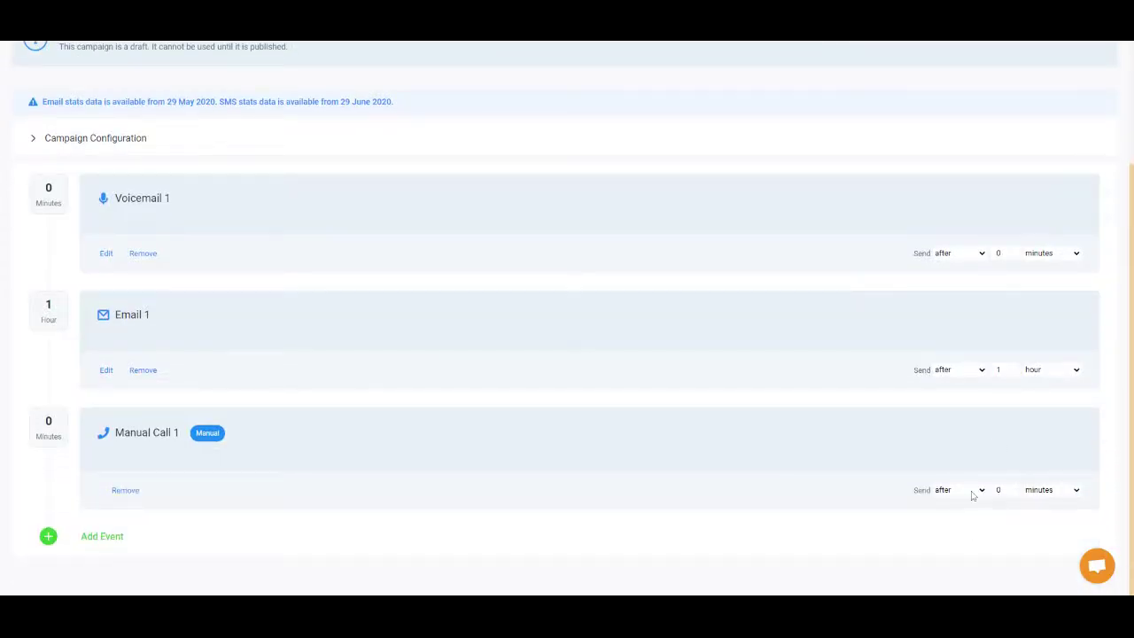
double_click(998, 490)
text(1)
click(1030, 526)
Change the Vblast Campaign's status from draft to Published
scroll(827, 470, up, 3)
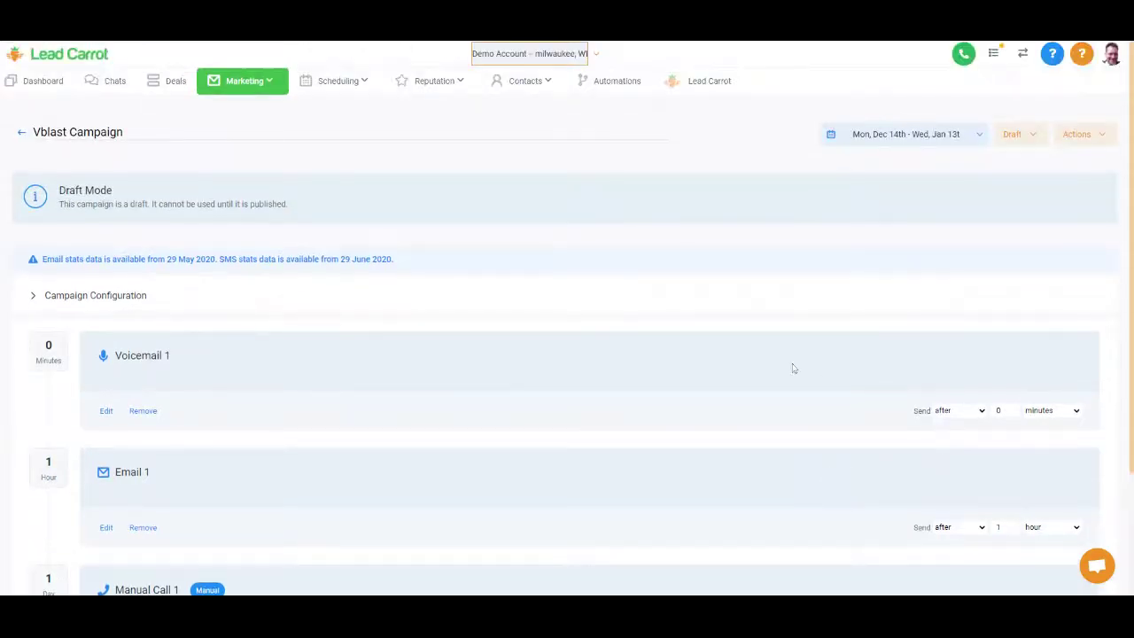
scroll(795, 369, down, 1)
click(1018, 124)
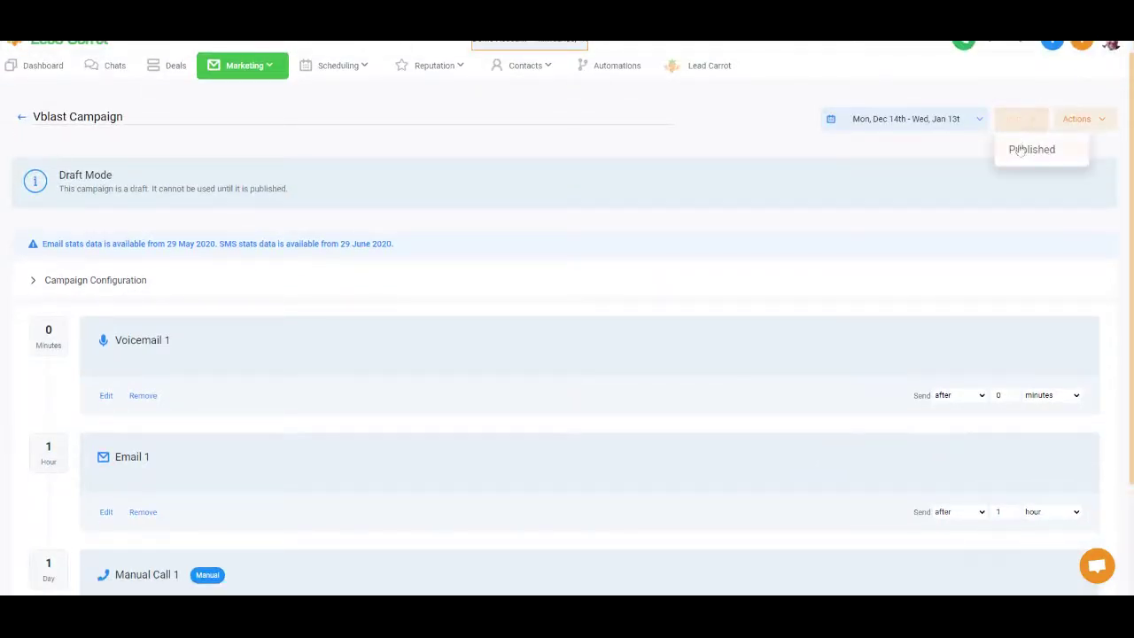
click(1024, 151)
scroll(960, 263, down, 2)
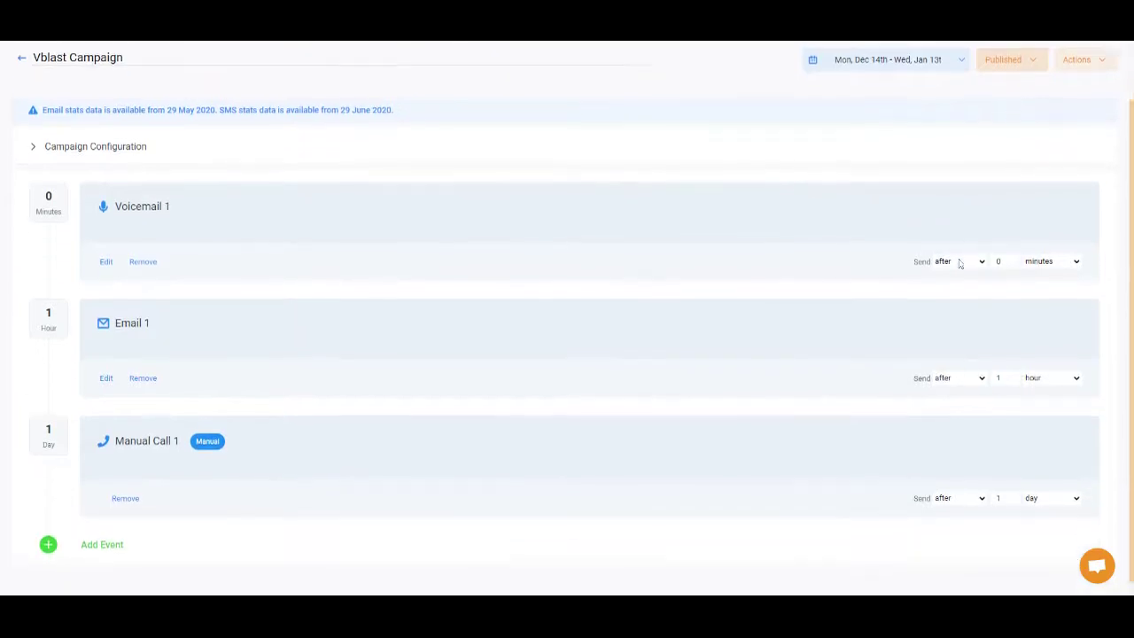
Open the Missed Call automation trigger and remove its existing Add To Campaign action
scroll(959, 260, up, 2)
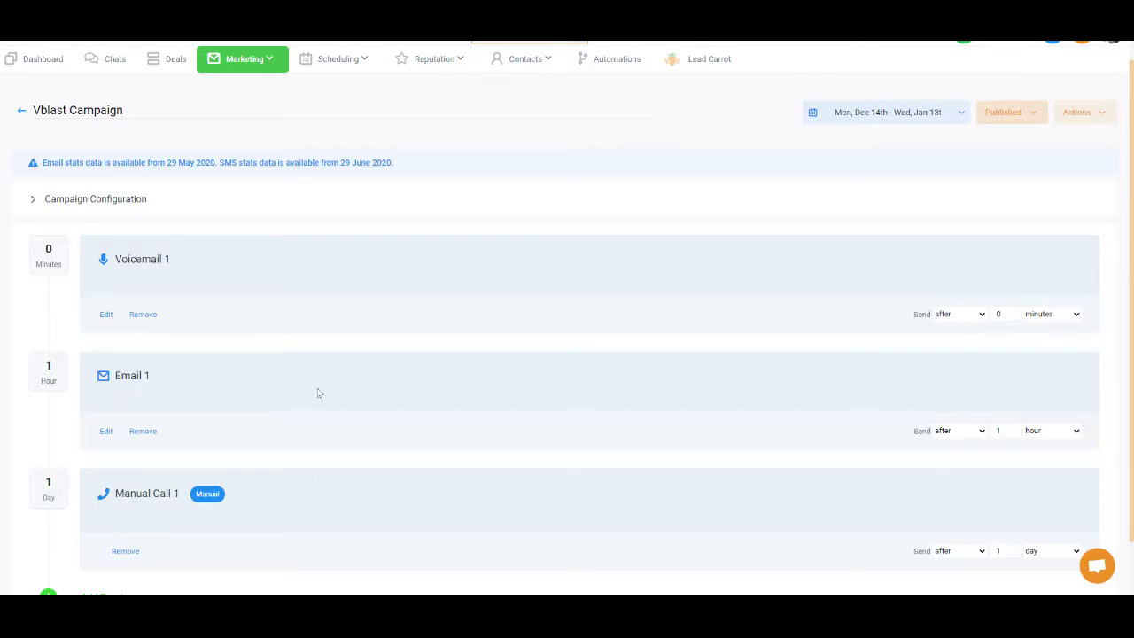
scroll(356, 374, up, 1)
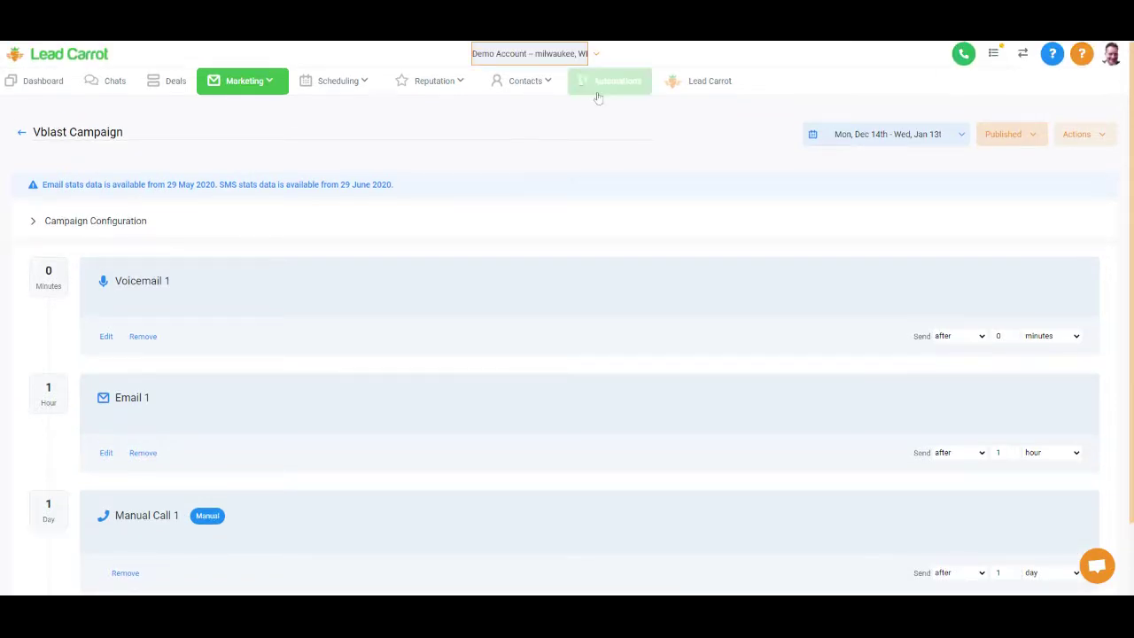
click(598, 95)
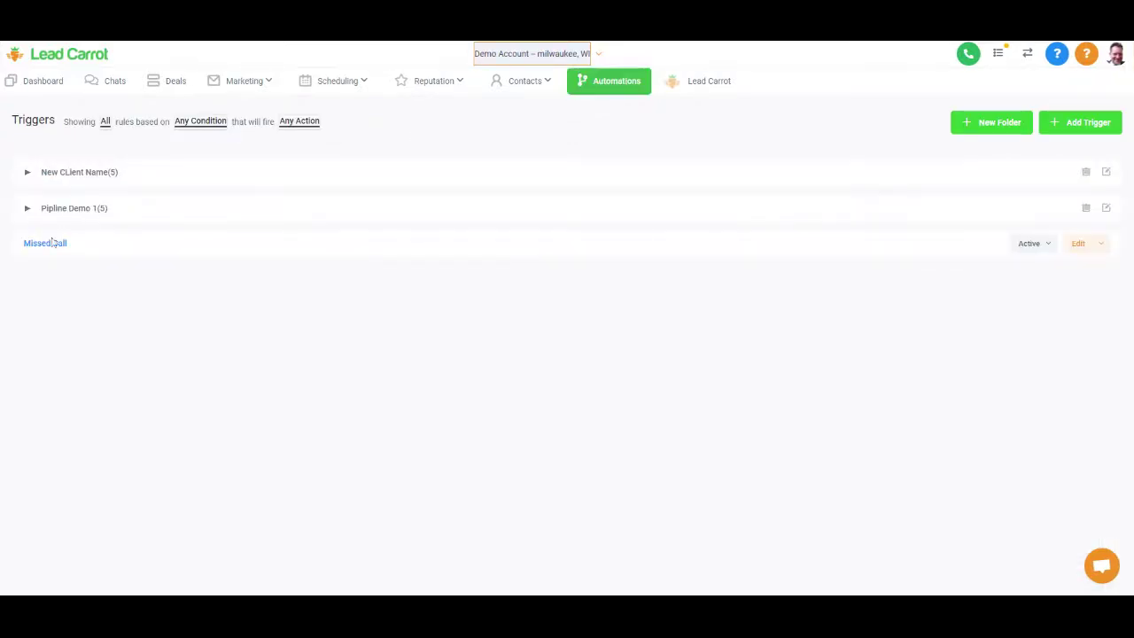
click(55, 243)
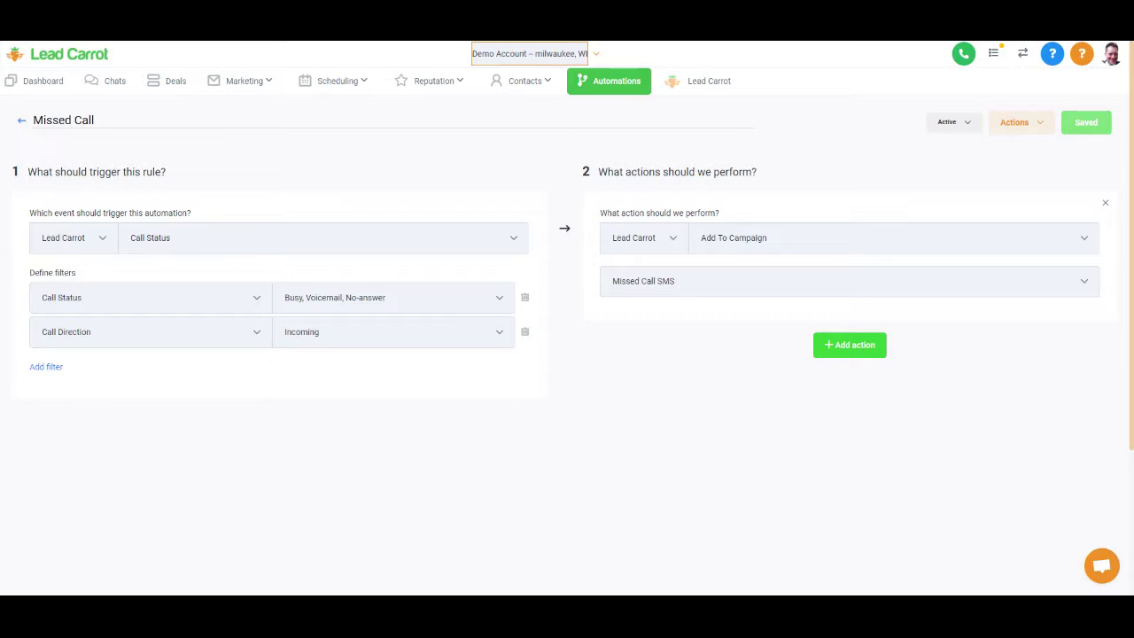
click(1105, 204)
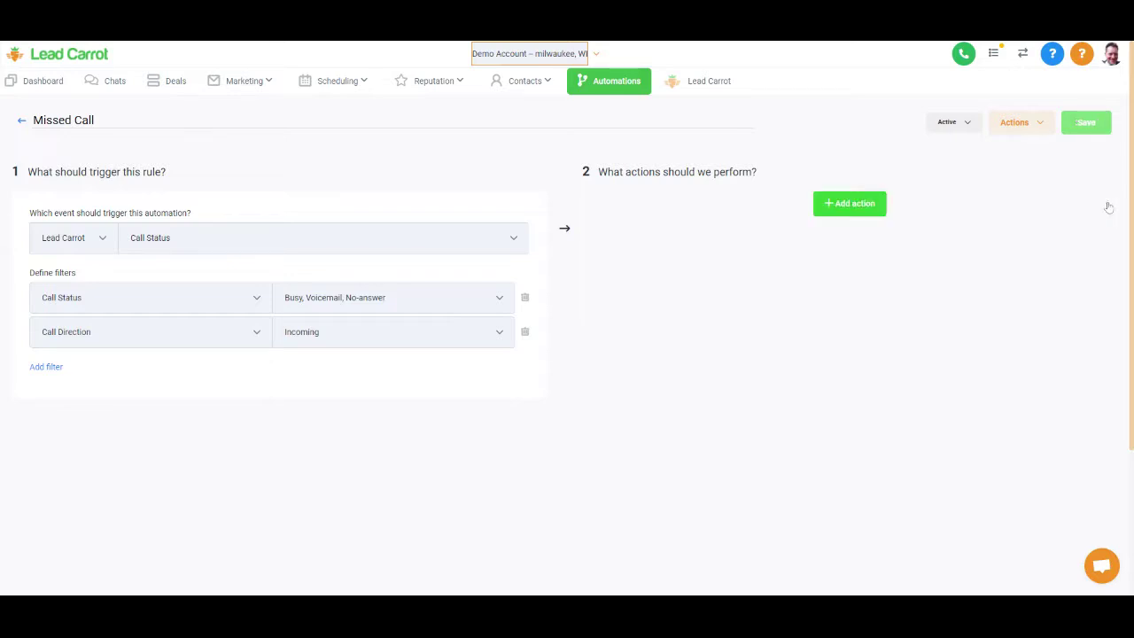
Add a Remove From All Campaigns action to the Missed Call trigger
click(849, 210)
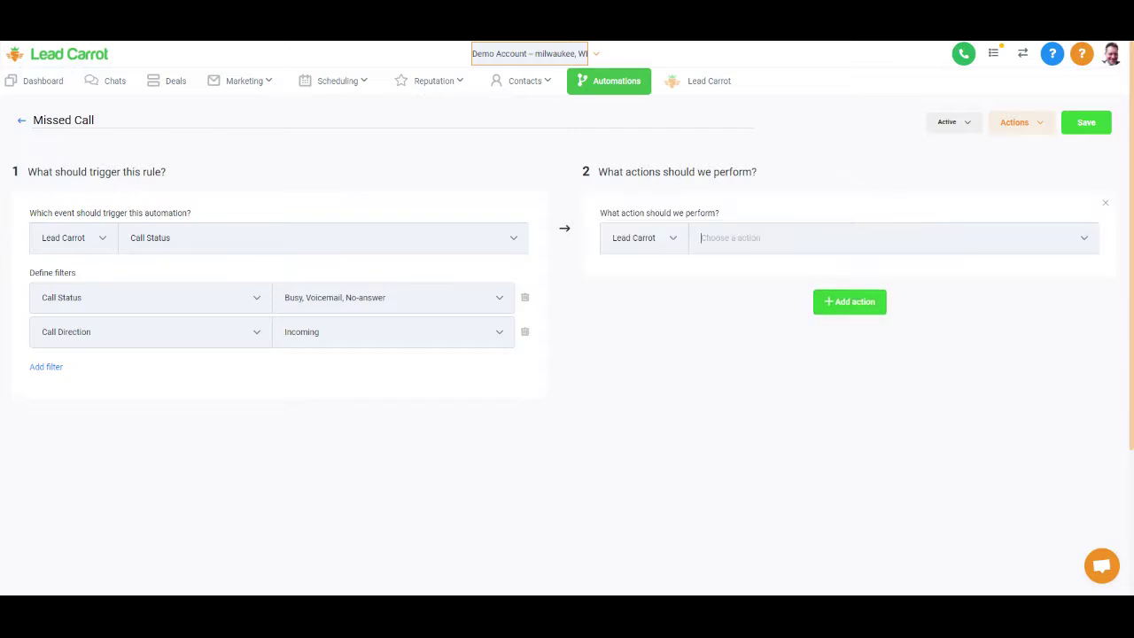
click(832, 237)
scroll(768, 362, down, 2)
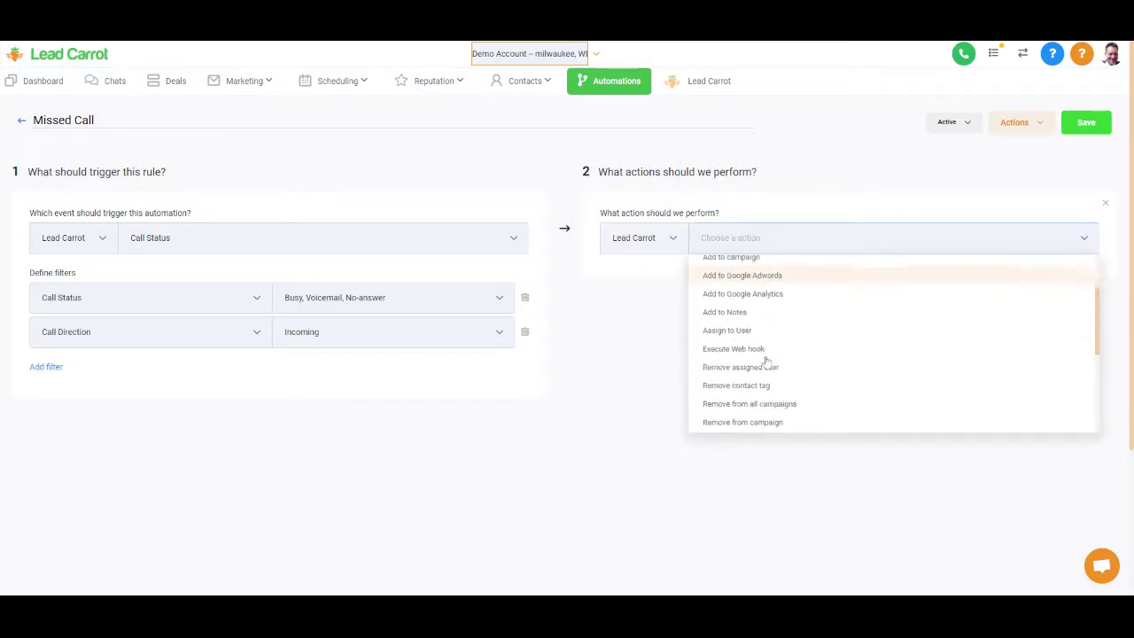
click(752, 406)
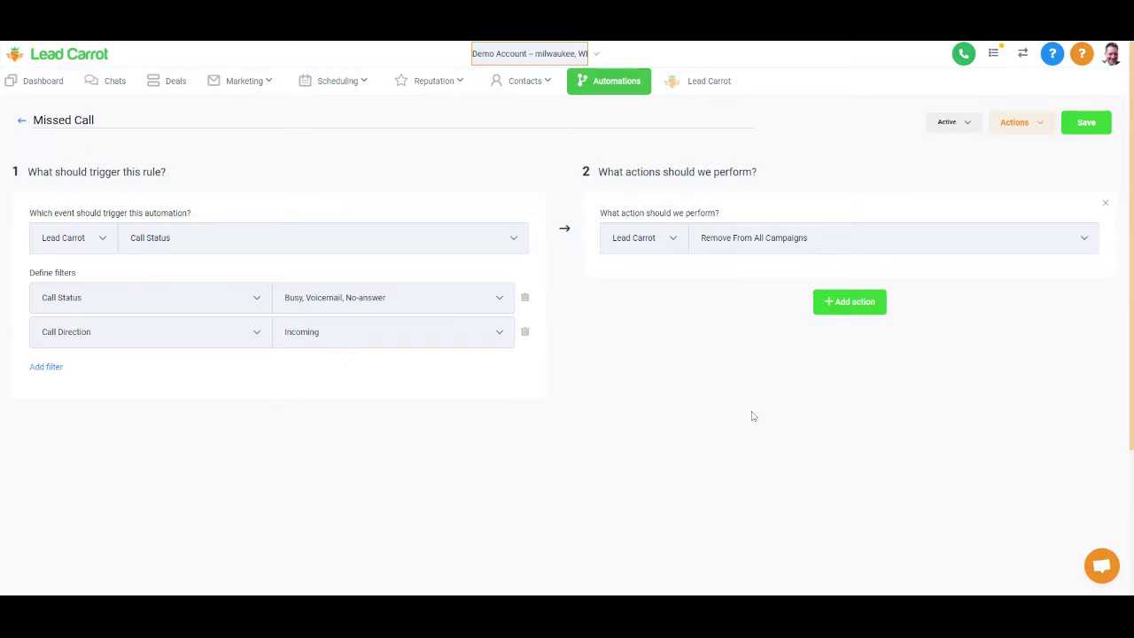
Add a second action, Add To Campaign with the Missed Call SMS campaign, and save the Missed Call trigger
click(830, 307)
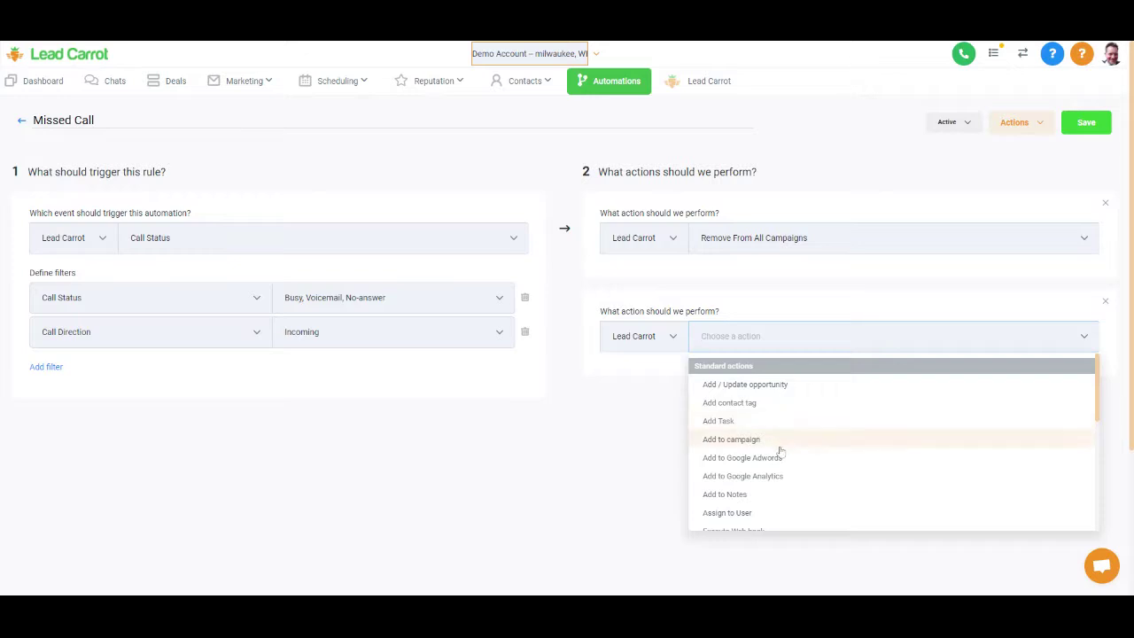
scroll(808, 452, down, 3)
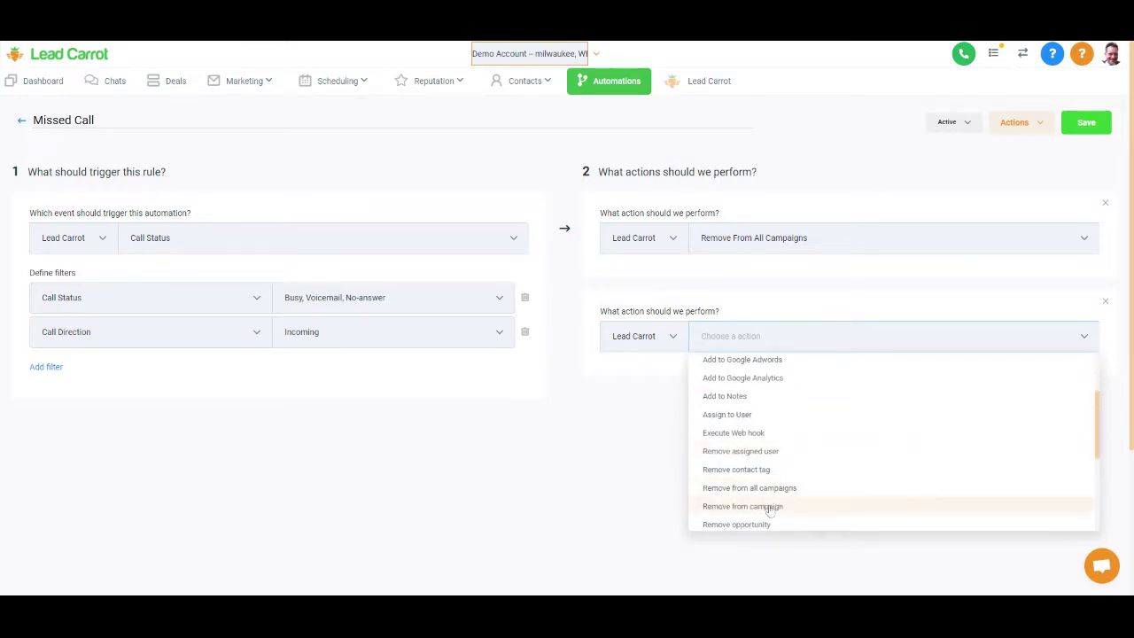
scroll(782, 450, up, 1)
scroll(782, 447, up, 3)
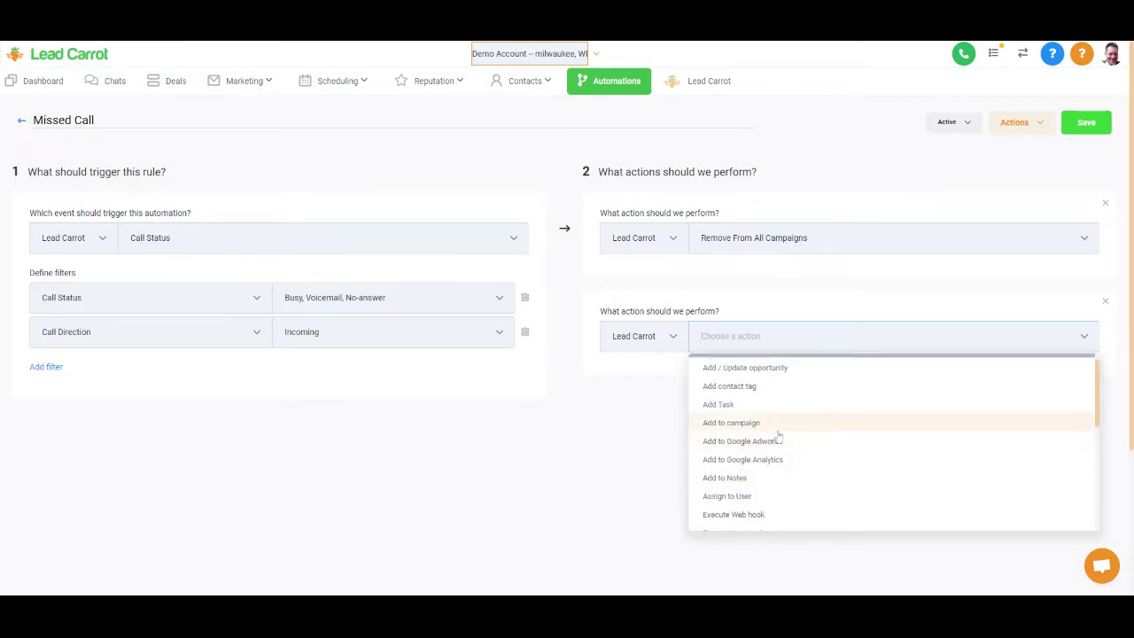
click(779, 423)
click(745, 379)
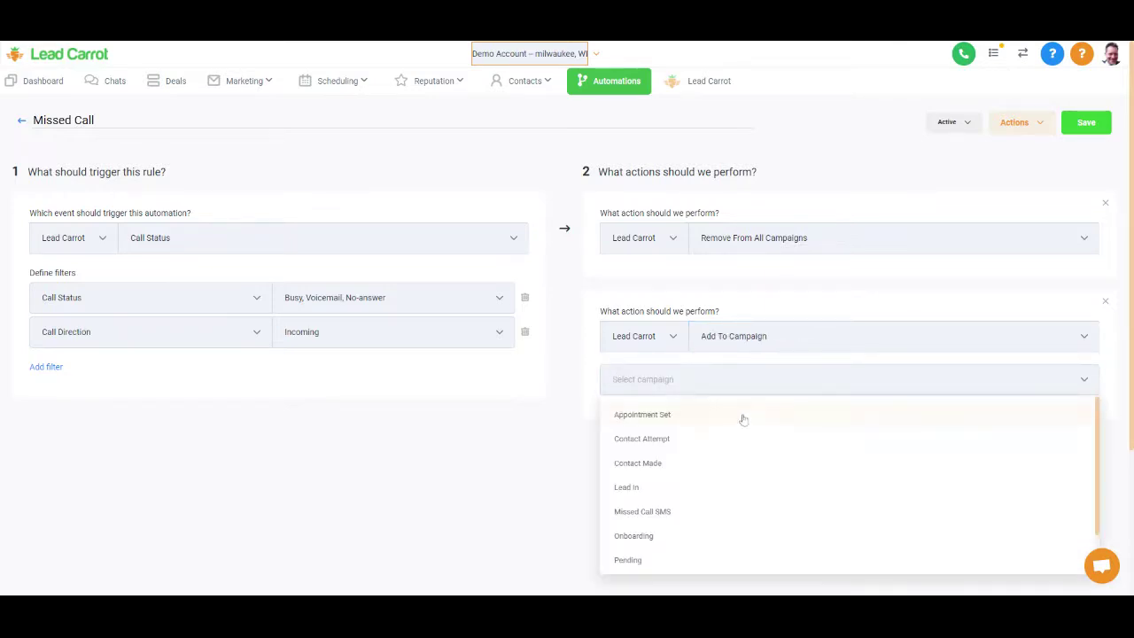
click(691, 521)
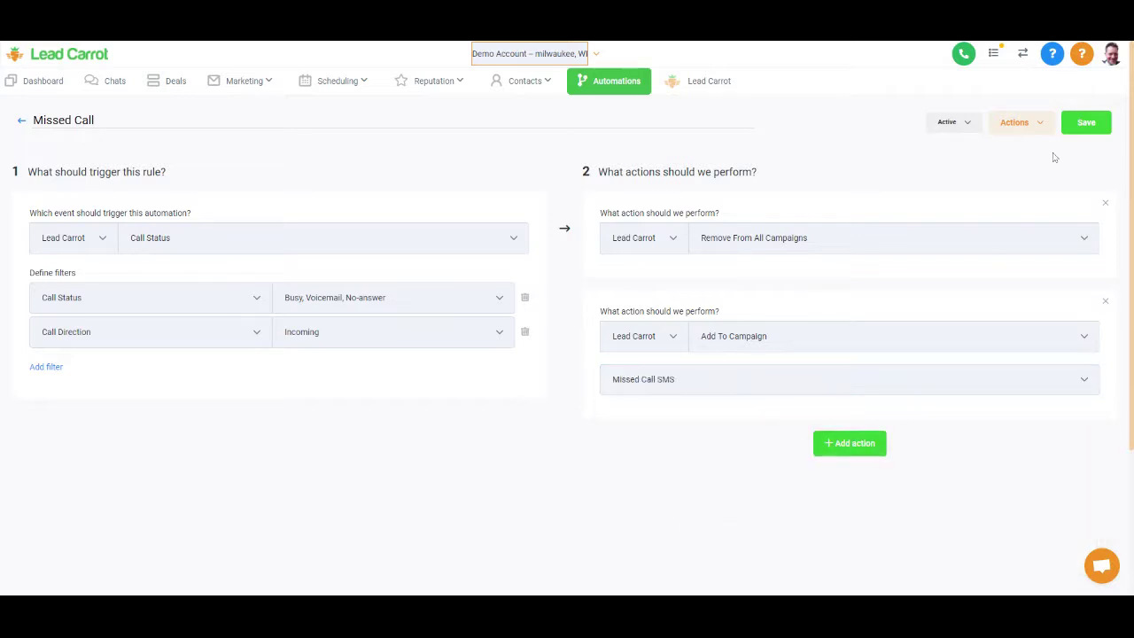
click(1083, 129)
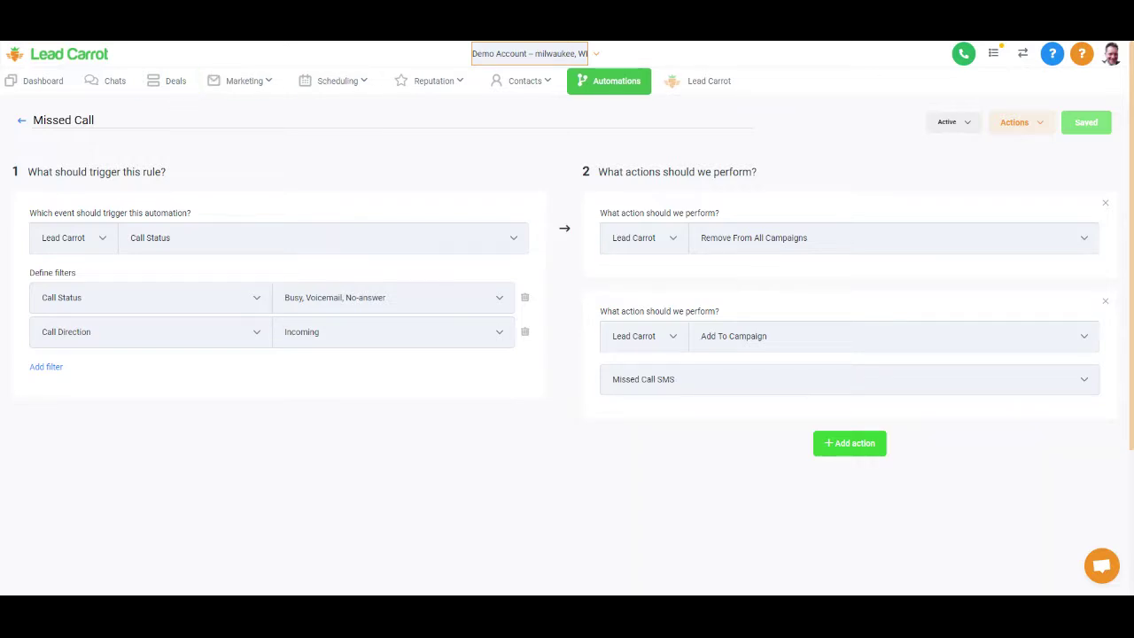
Create a new automation trigger named Email Us Back without assigning it to a folder
click(22, 123)
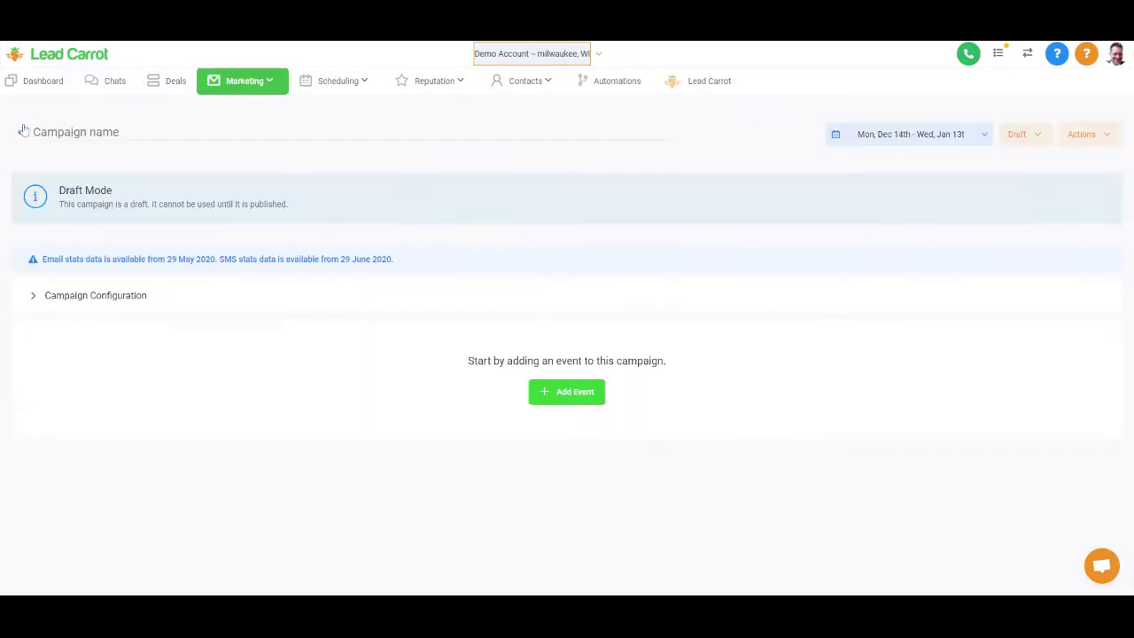
click(620, 80)
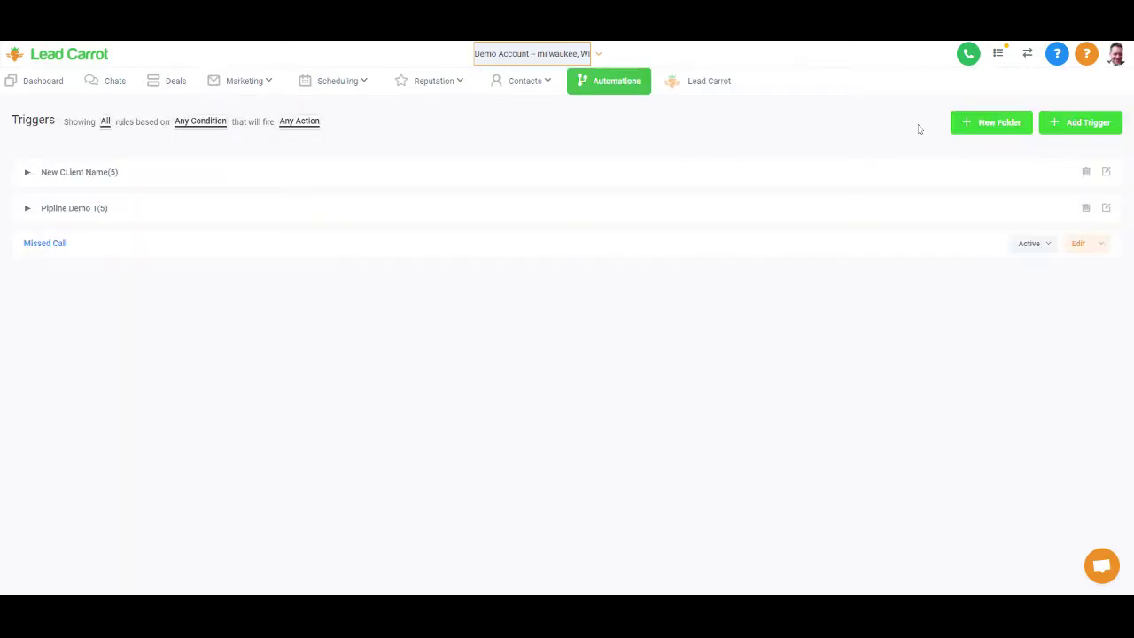
click(1069, 129)
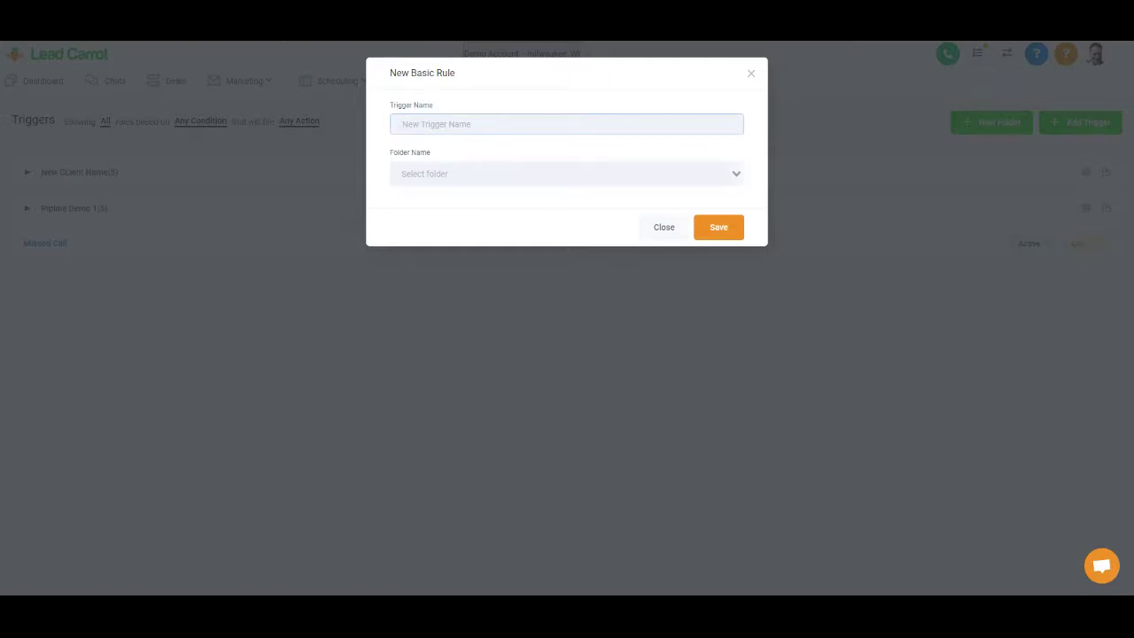
text(Email Us Back)
click(661, 173)
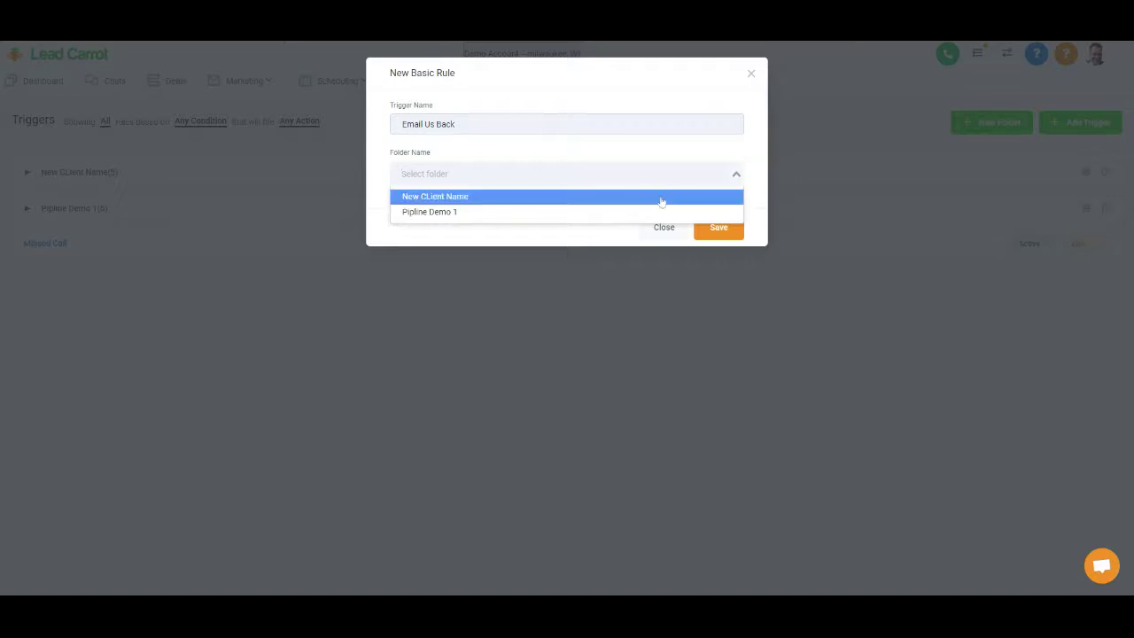
click(734, 156)
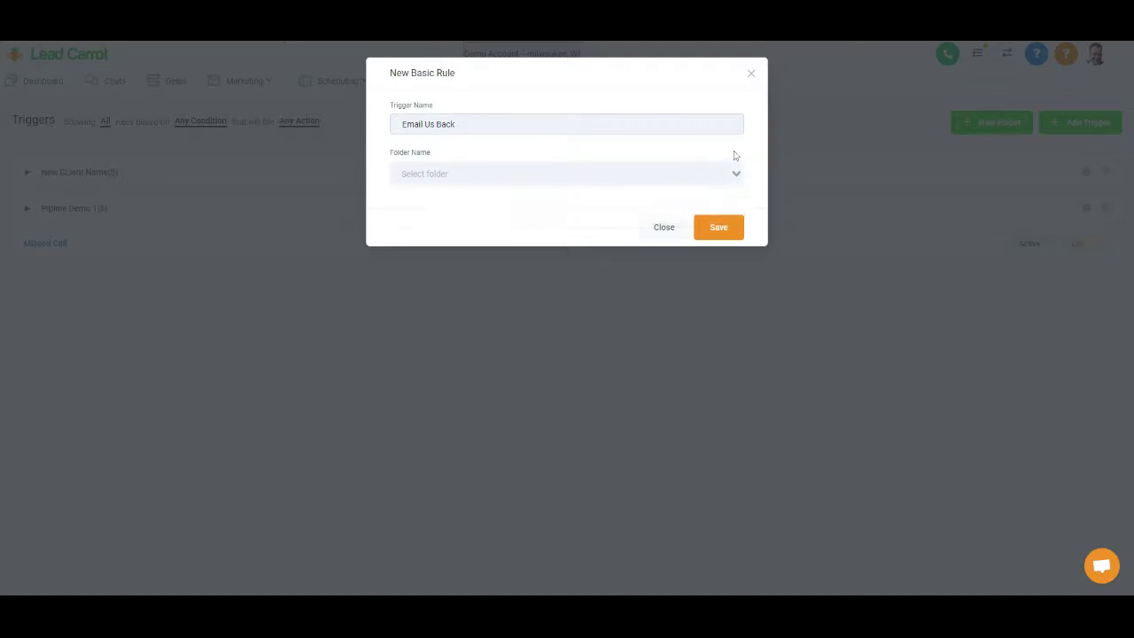
click(715, 239)
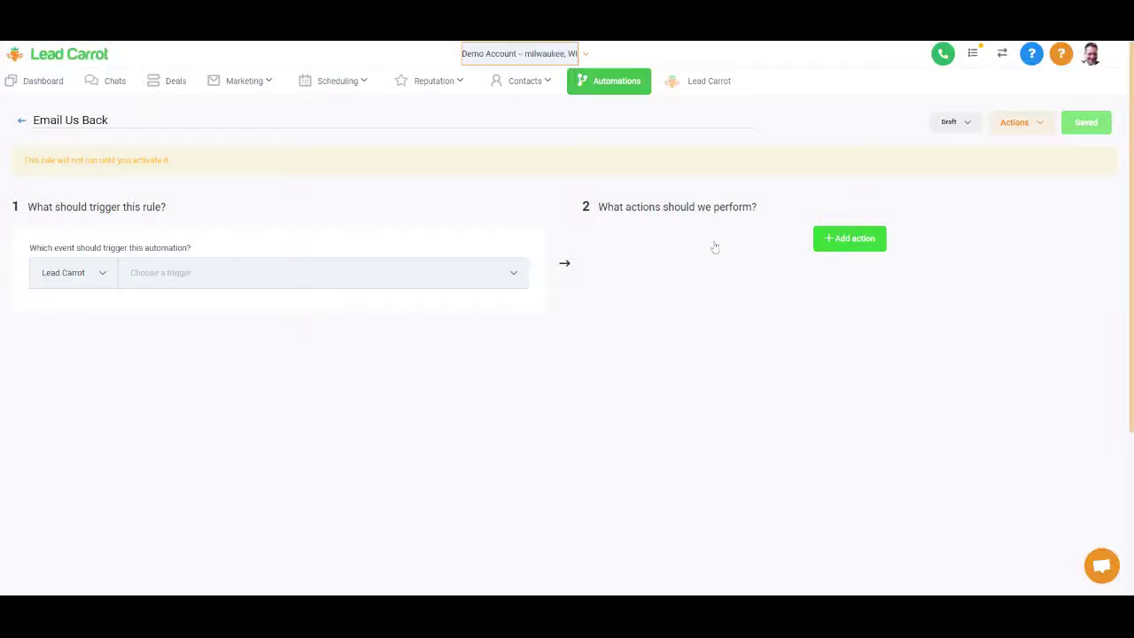
Set the trigger event to Customer Replied and add a Replied To Campaign filter for Vblast Campaign
click(403, 273)
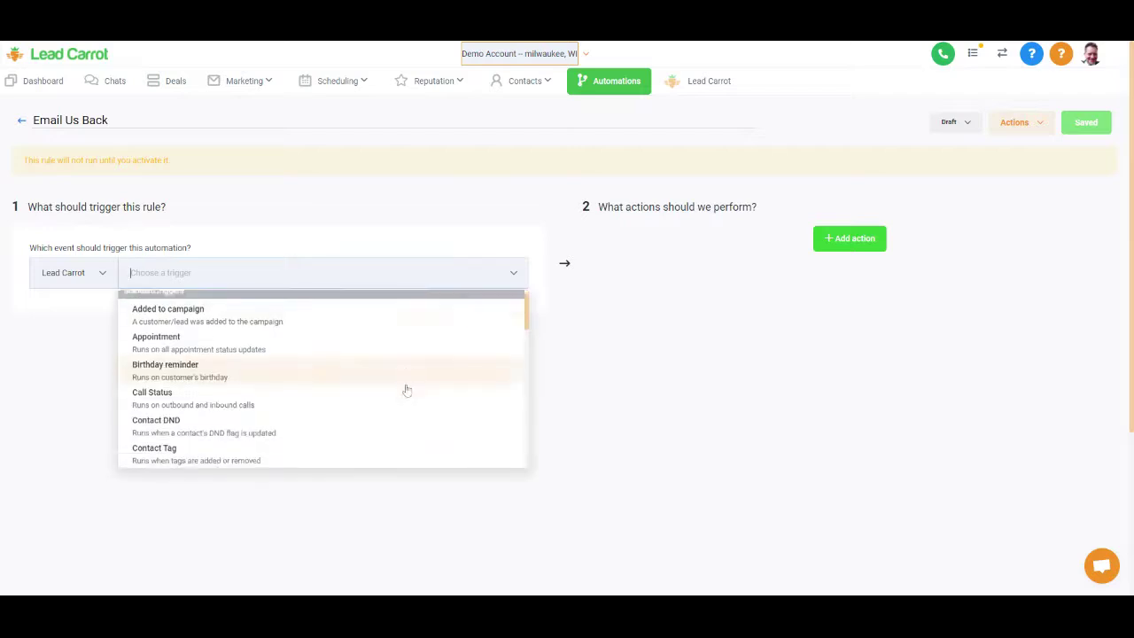
scroll(407, 390, down, 3)
click(405, 390)
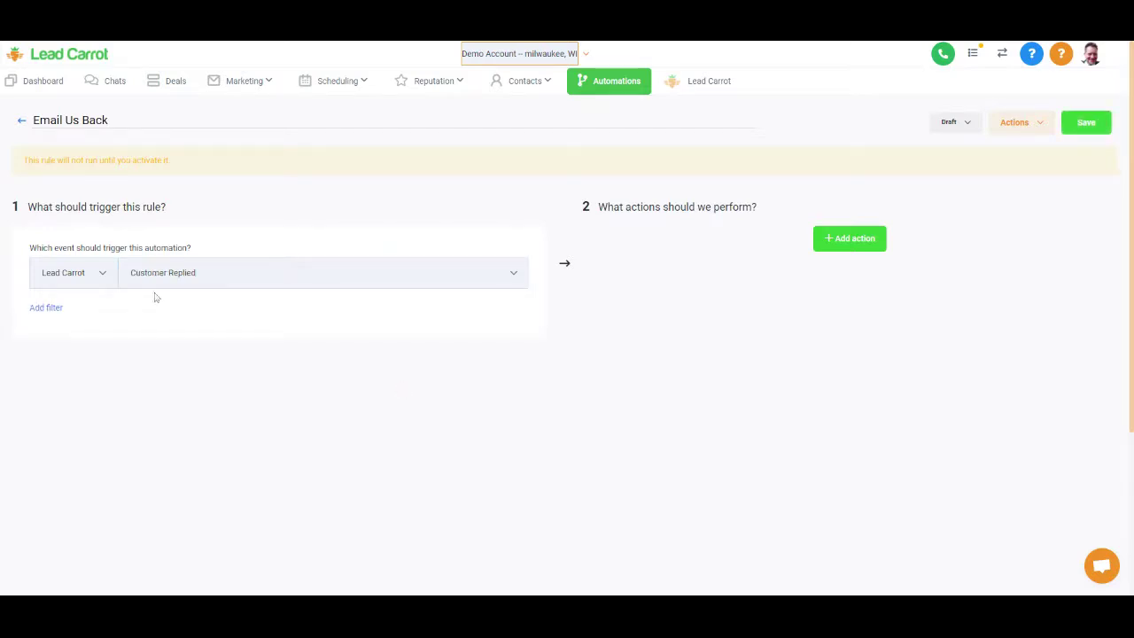
click(50, 309)
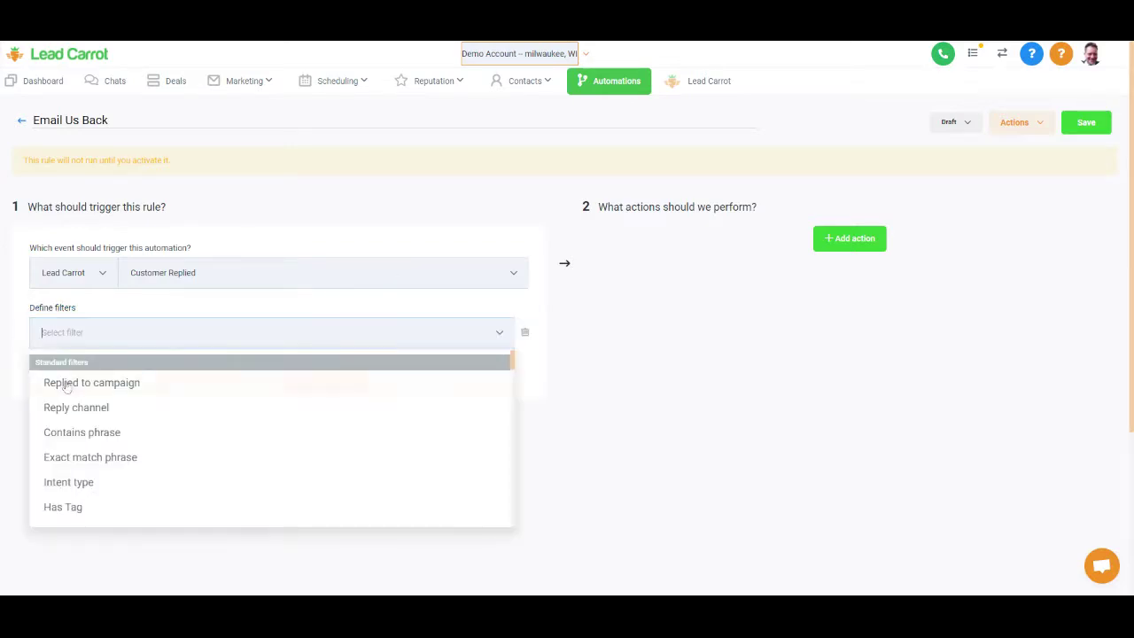
click(67, 384)
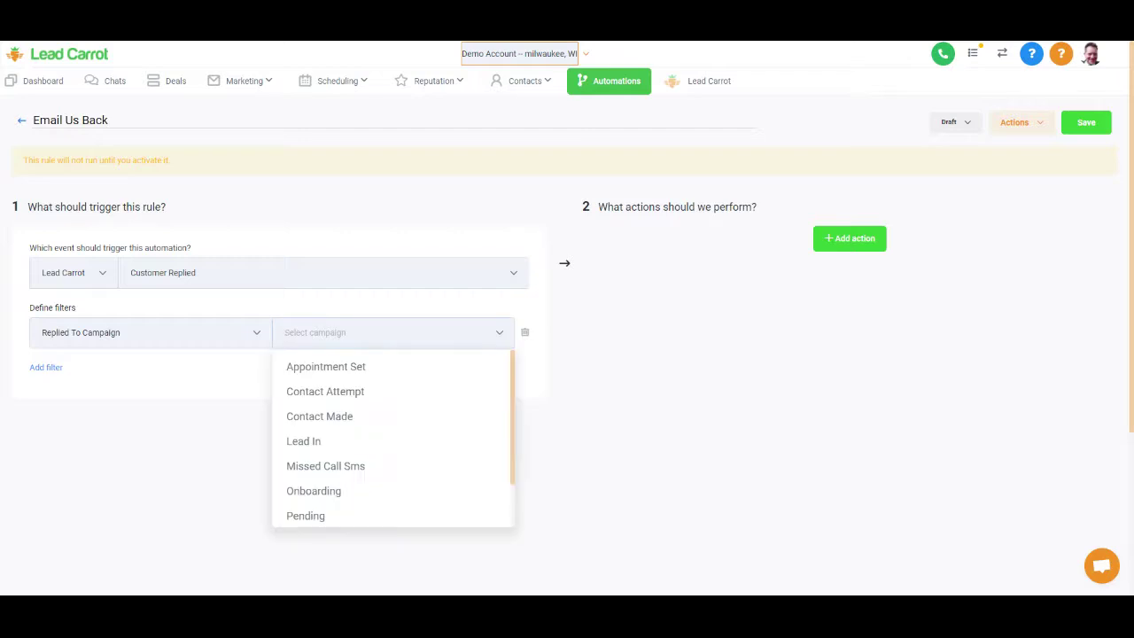
scroll(326, 488, down, 2)
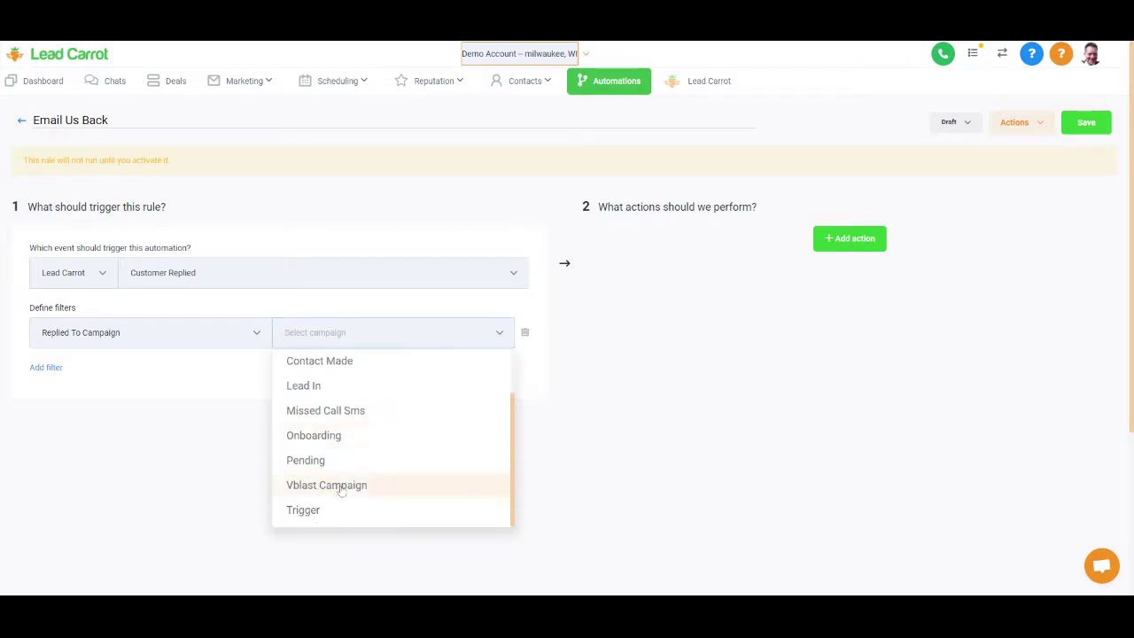
click(326, 486)
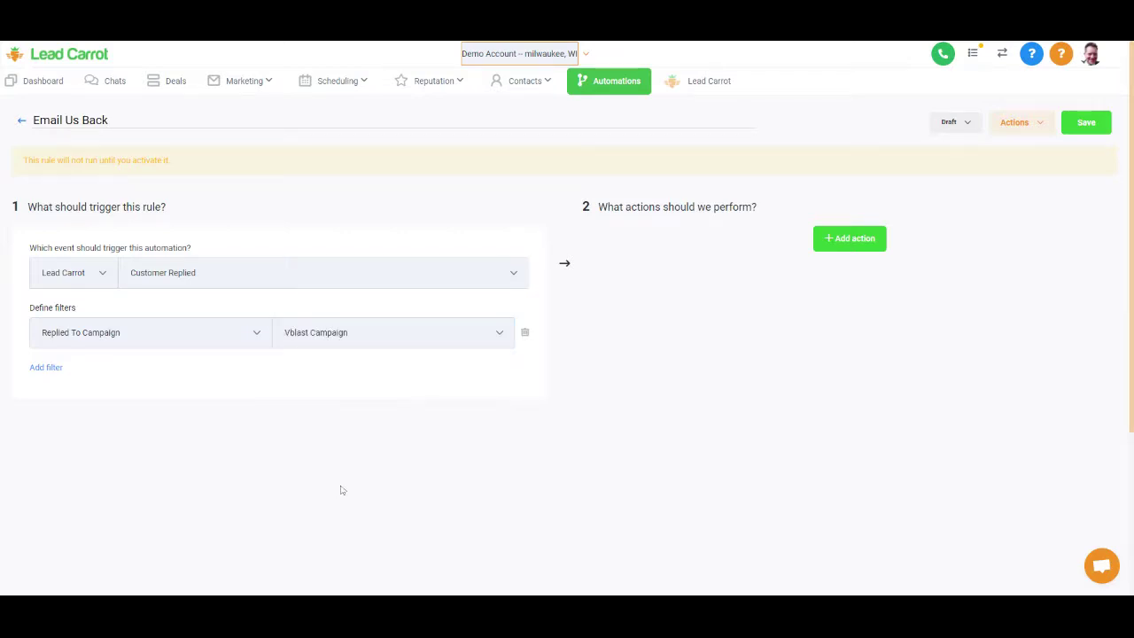
Add a second filter, Reply Channel, and set it to Email
click(47, 367)
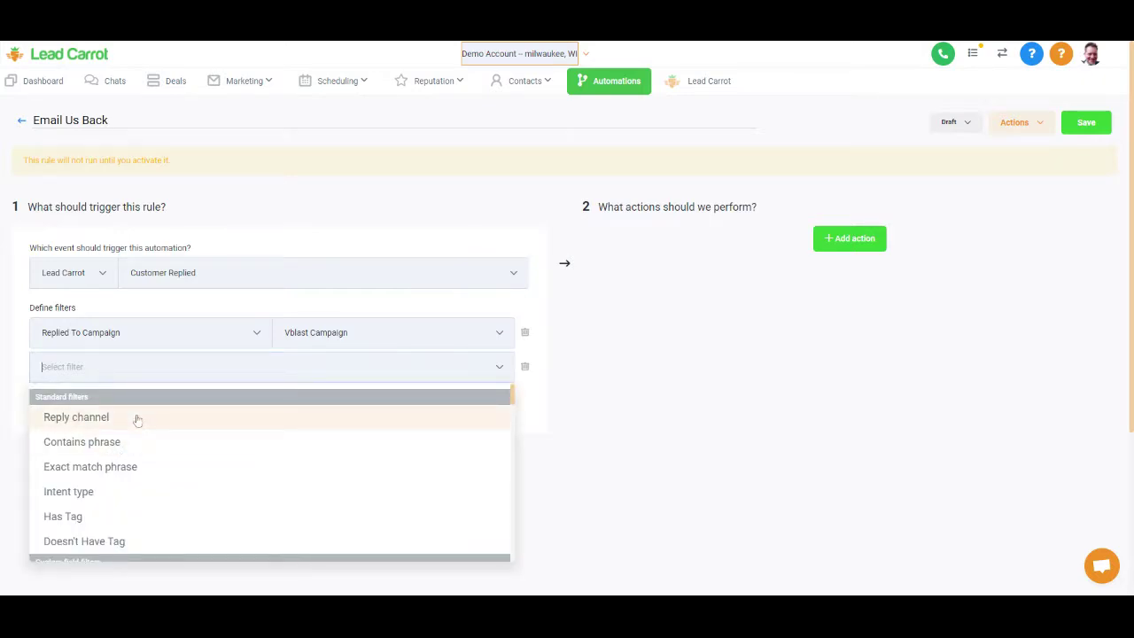
click(137, 420)
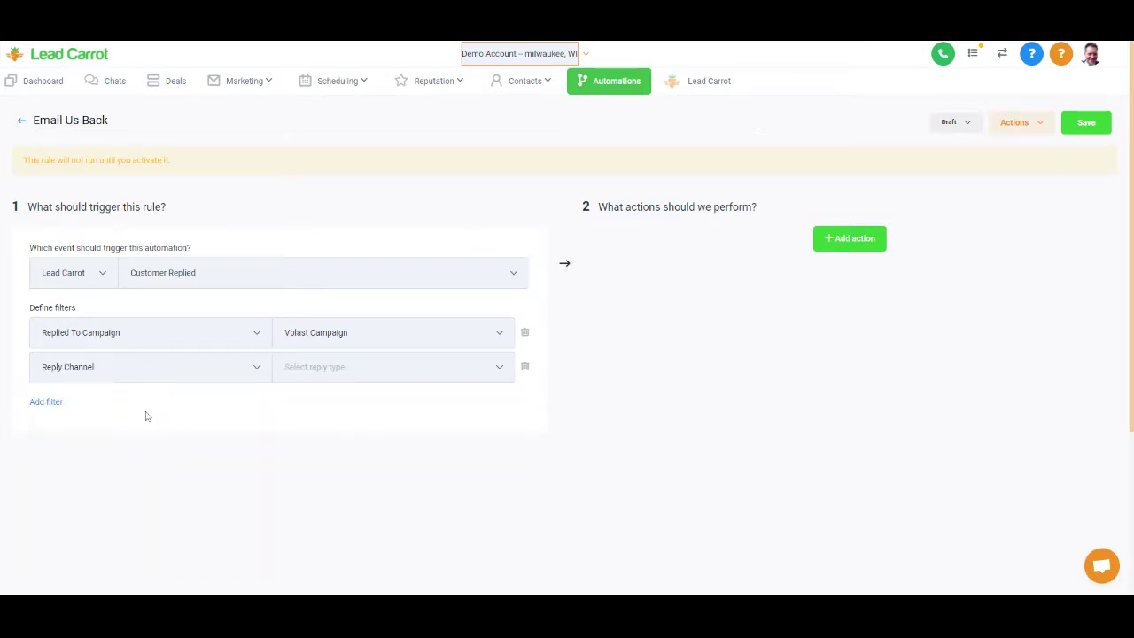
click(286, 366)
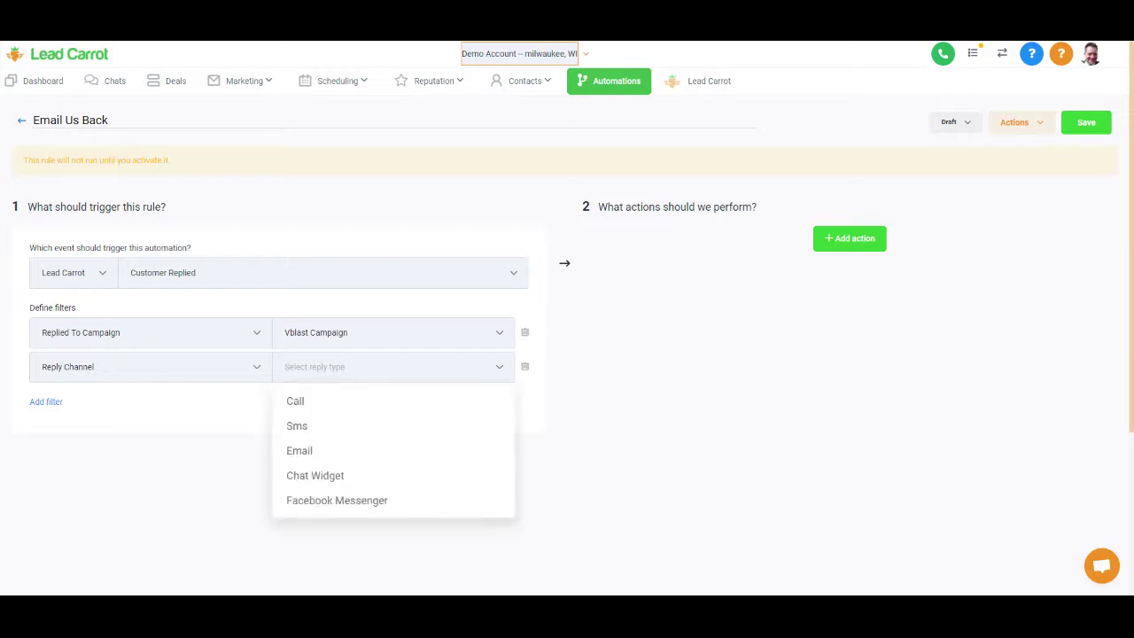
click(325, 451)
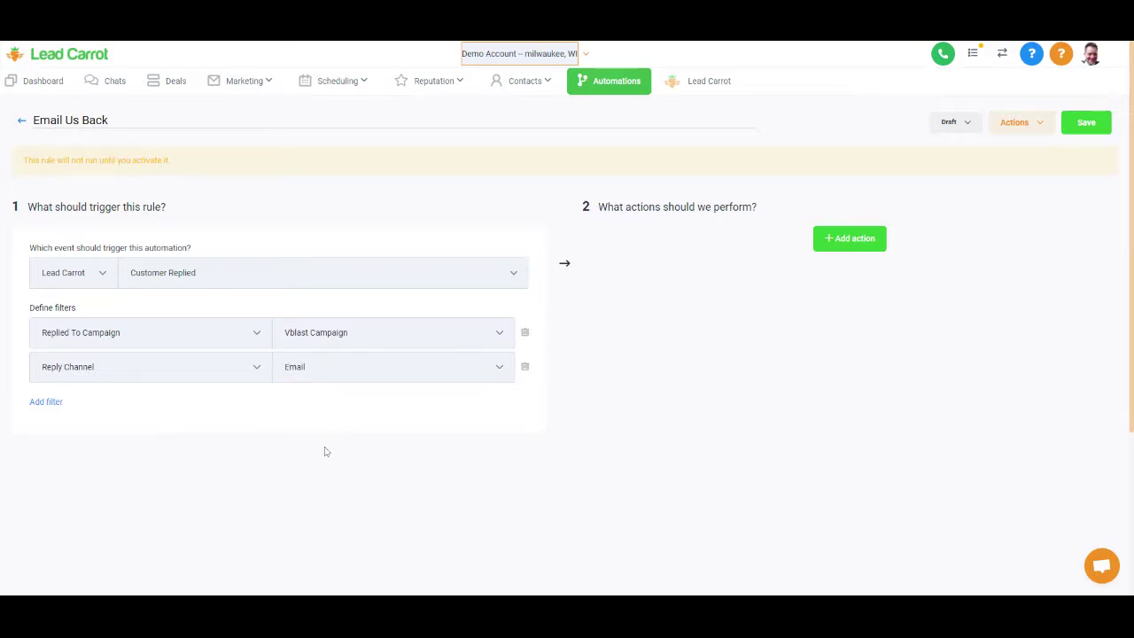
Add a third, blank filter row and look through the available filter types
click(39, 402)
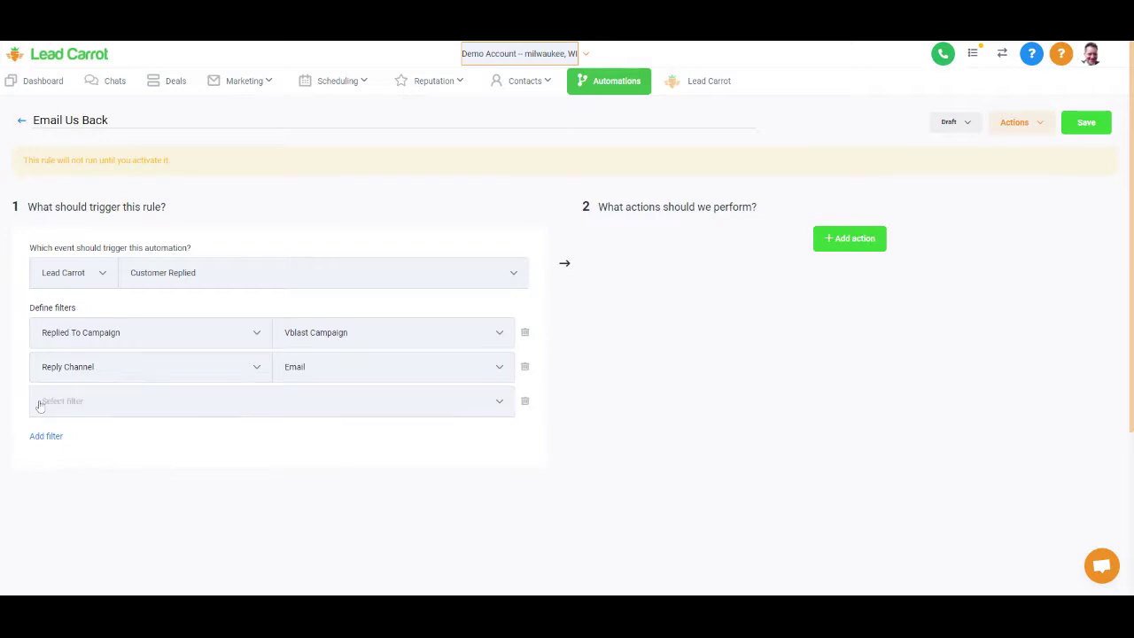
click(40, 404)
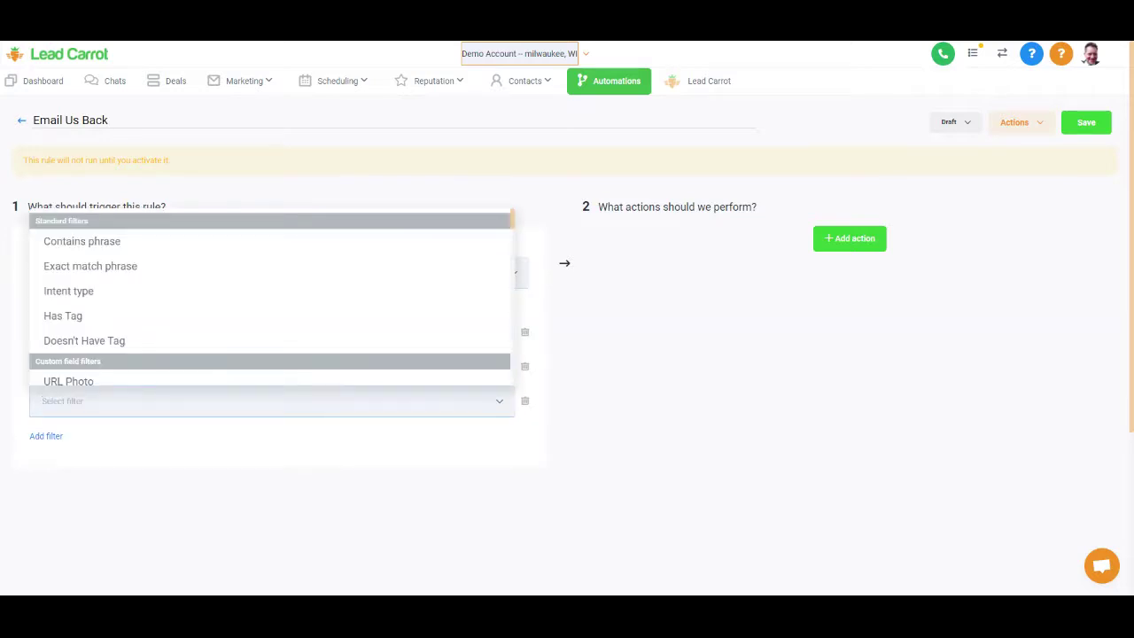
scroll(115, 312, down, 1)
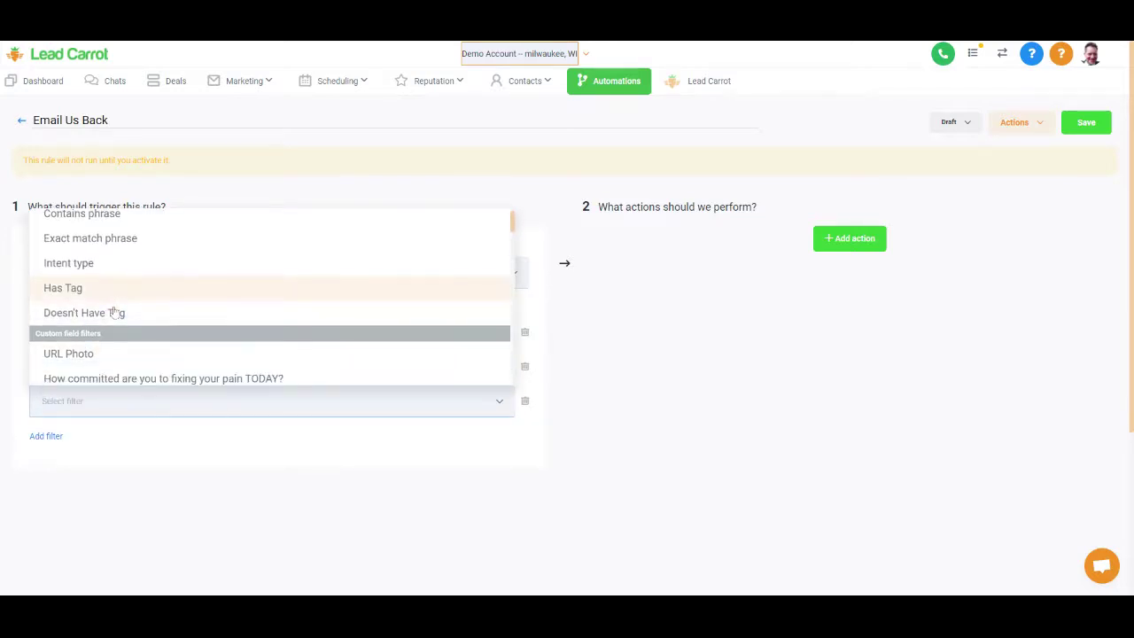
click(509, 207)
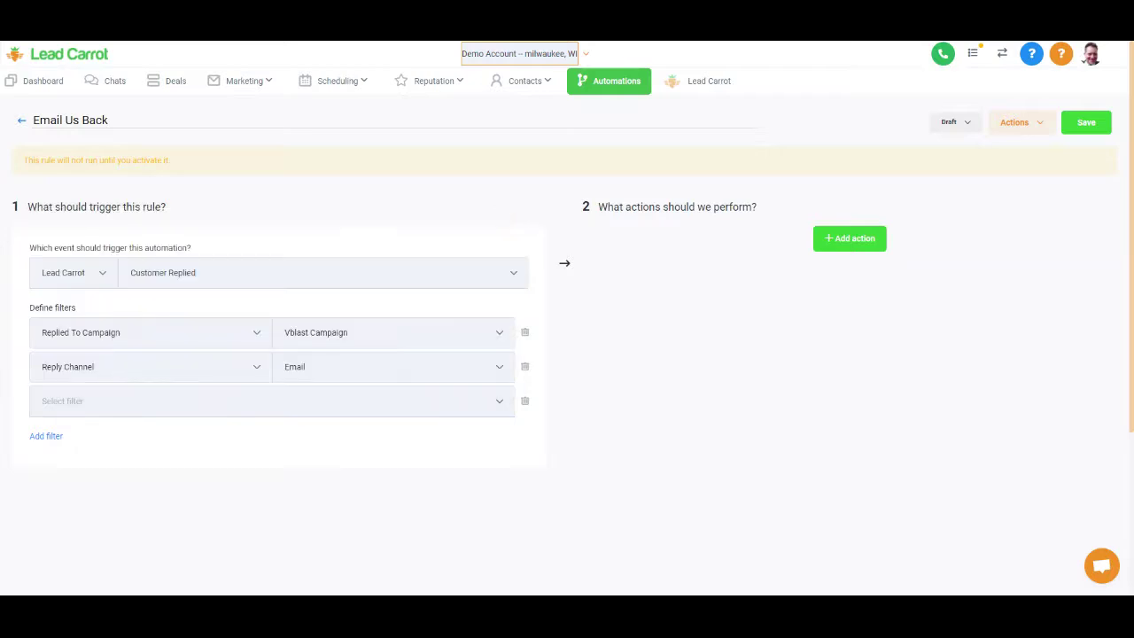
Try Sms as the Reply Channel value, clear it and restore Email
click(367, 367)
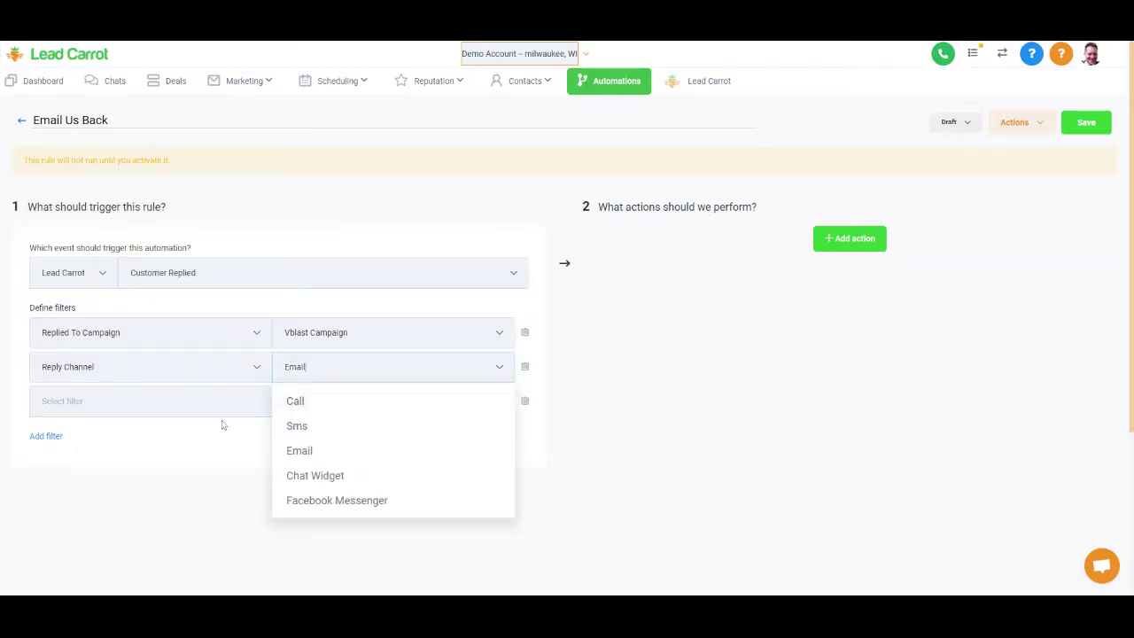
click(298, 426)
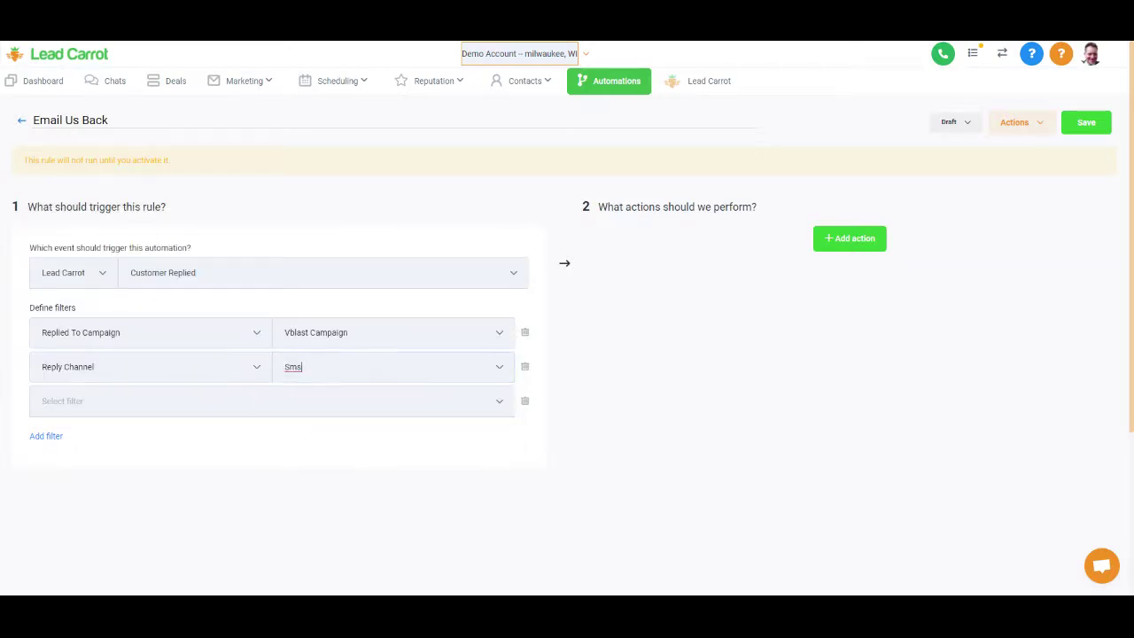
click(301, 367)
key(BackSpace)
key(BackSpace)
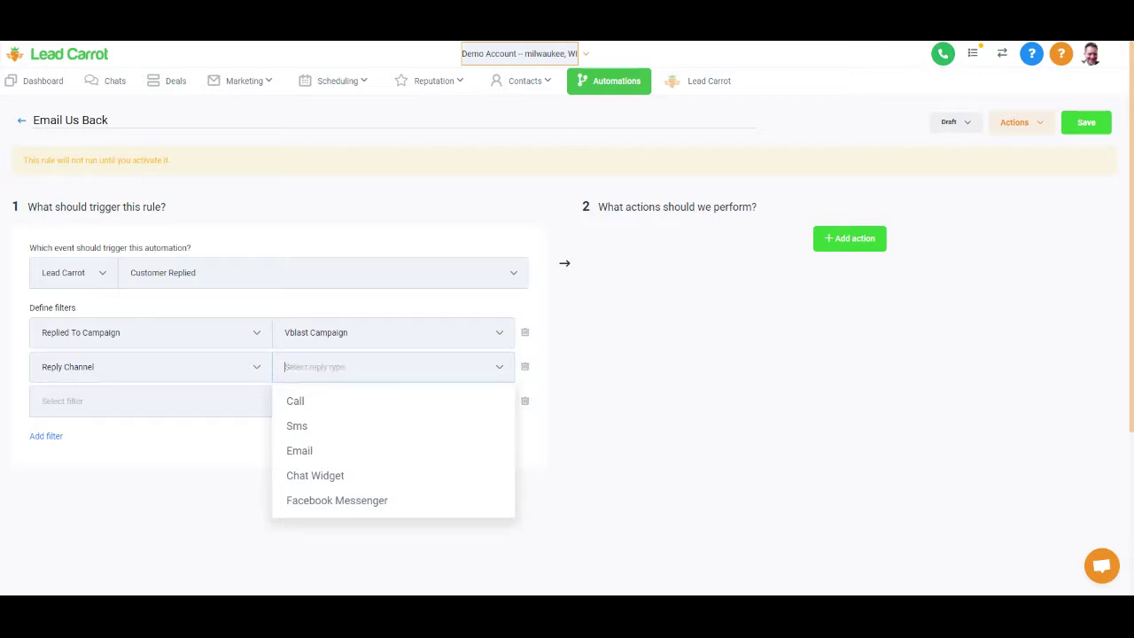
click(312, 454)
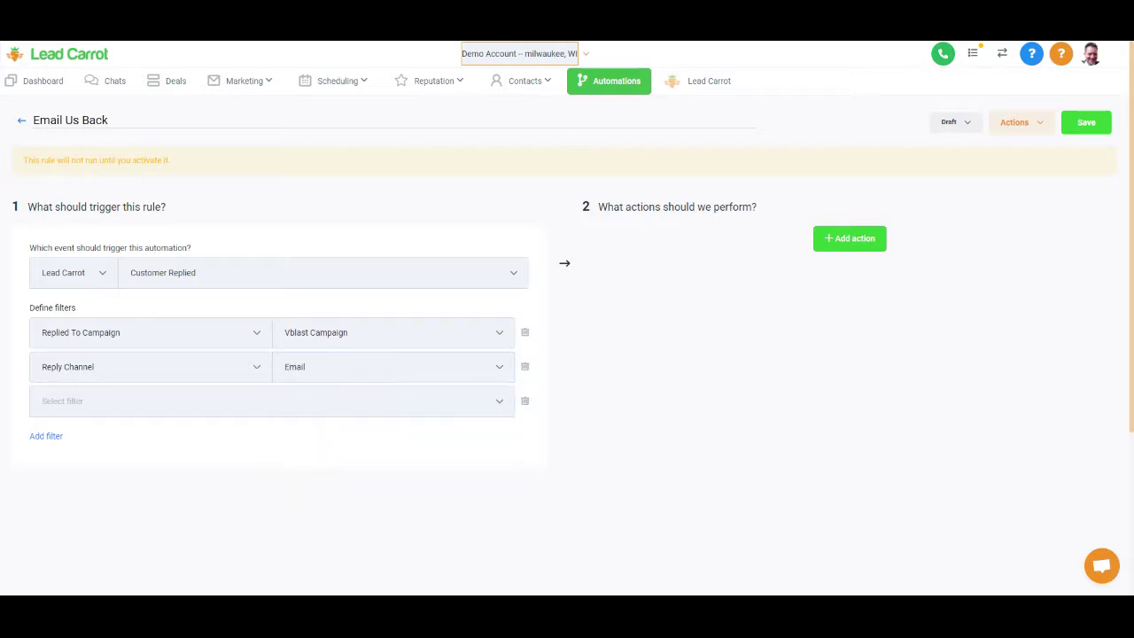
Try adding Sms alongside Email in the Reply Channel filter, and remove it again
click(306, 367)
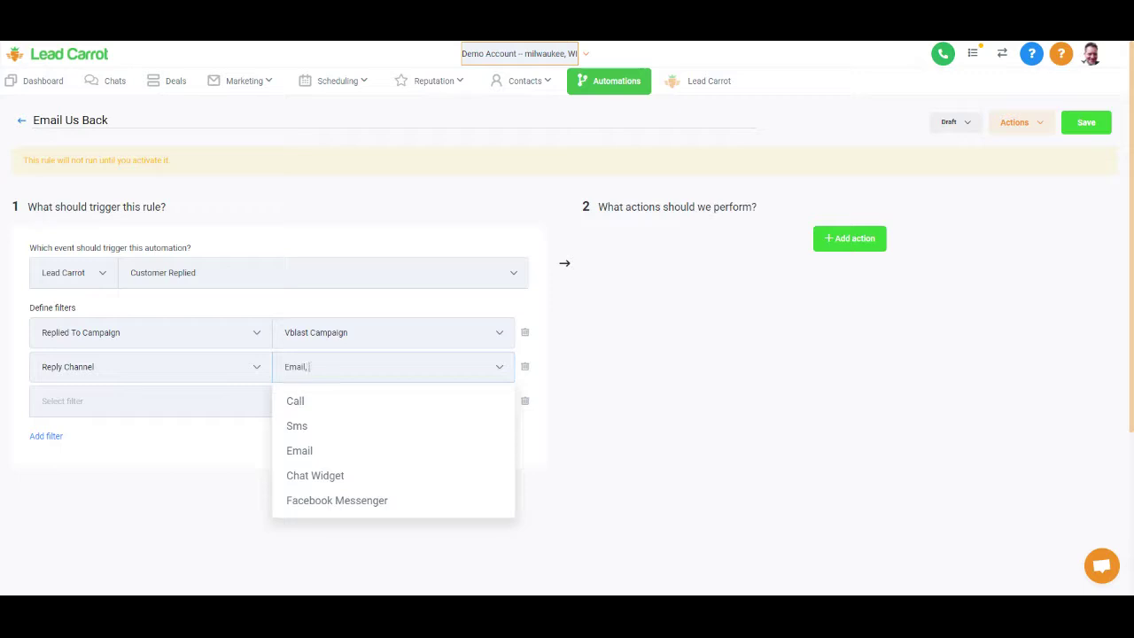
text(SMS)
click(444, 300)
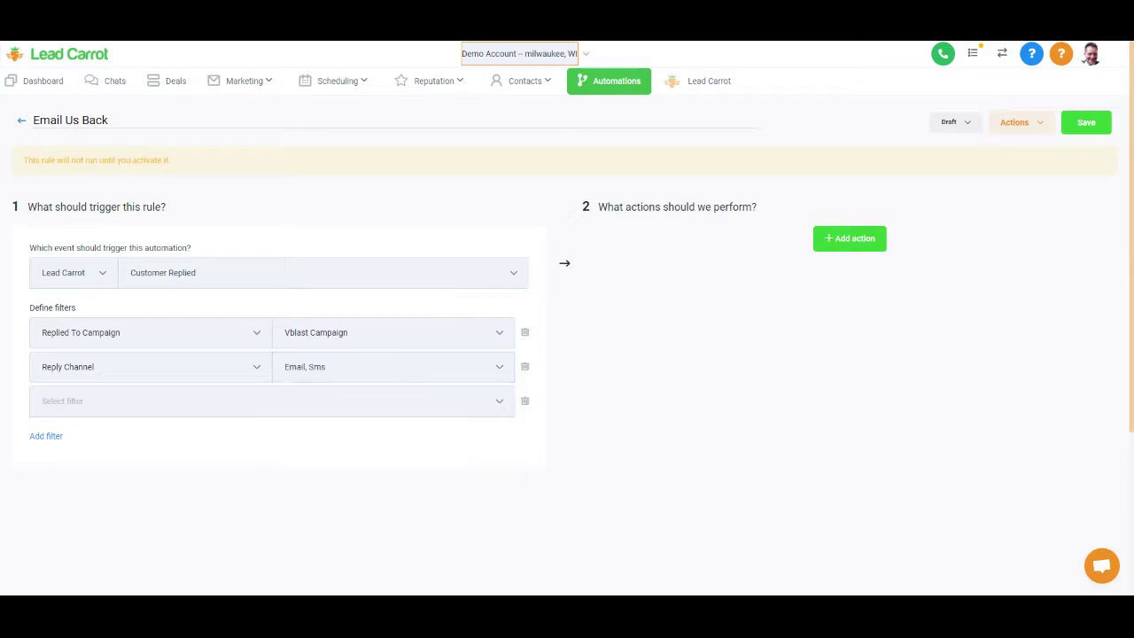
click(327, 367)
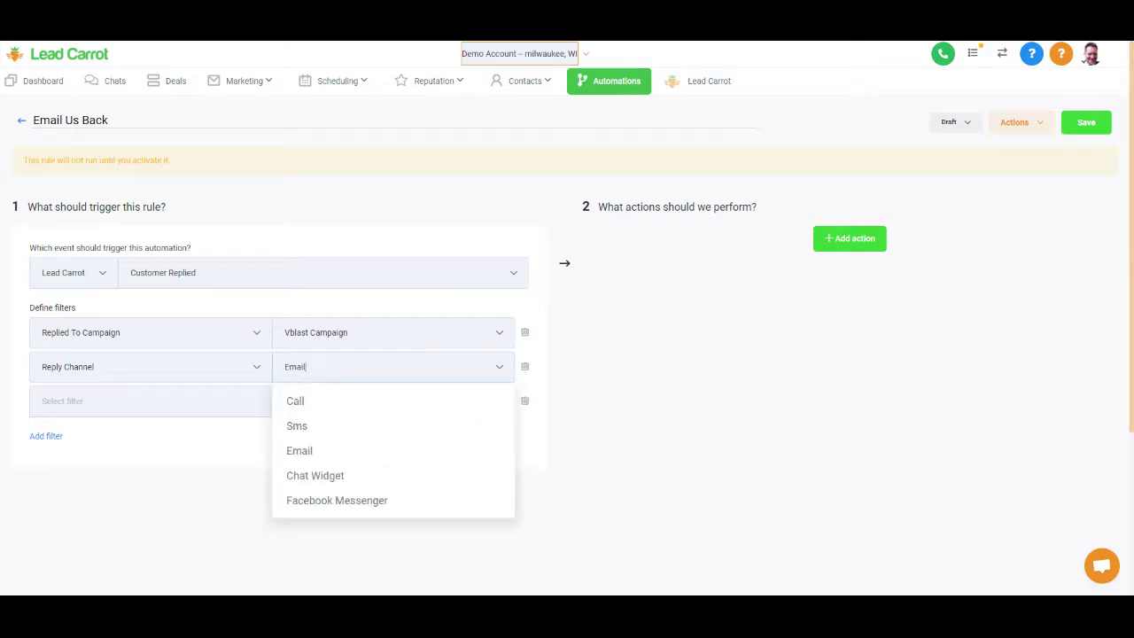
Delete the blank third filter row from the trigger
click(262, 400)
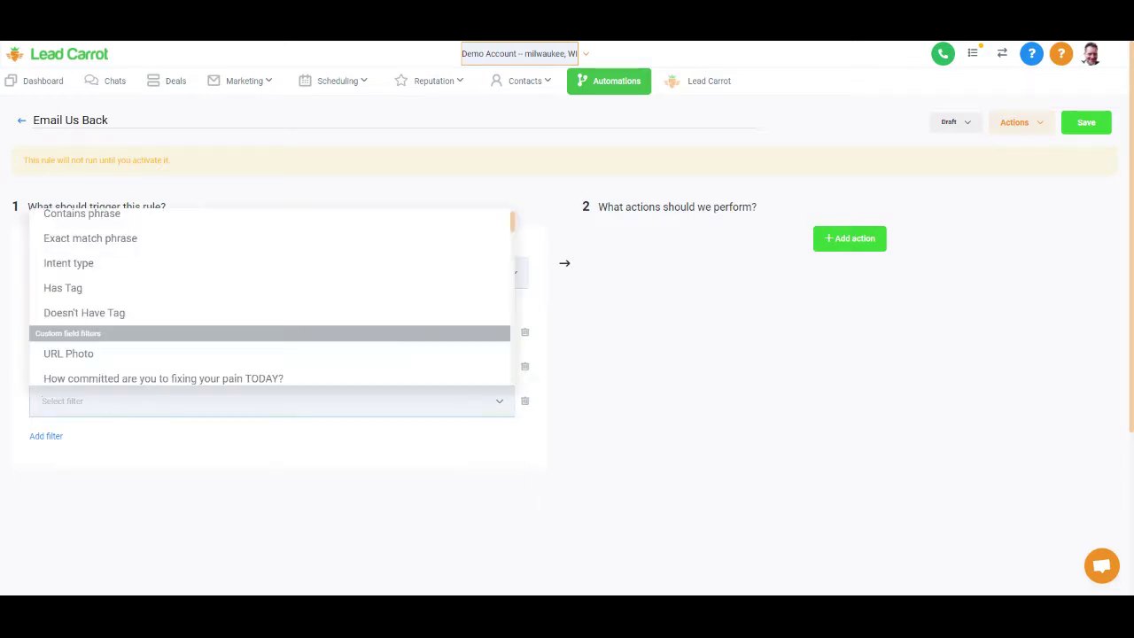
click(233, 450)
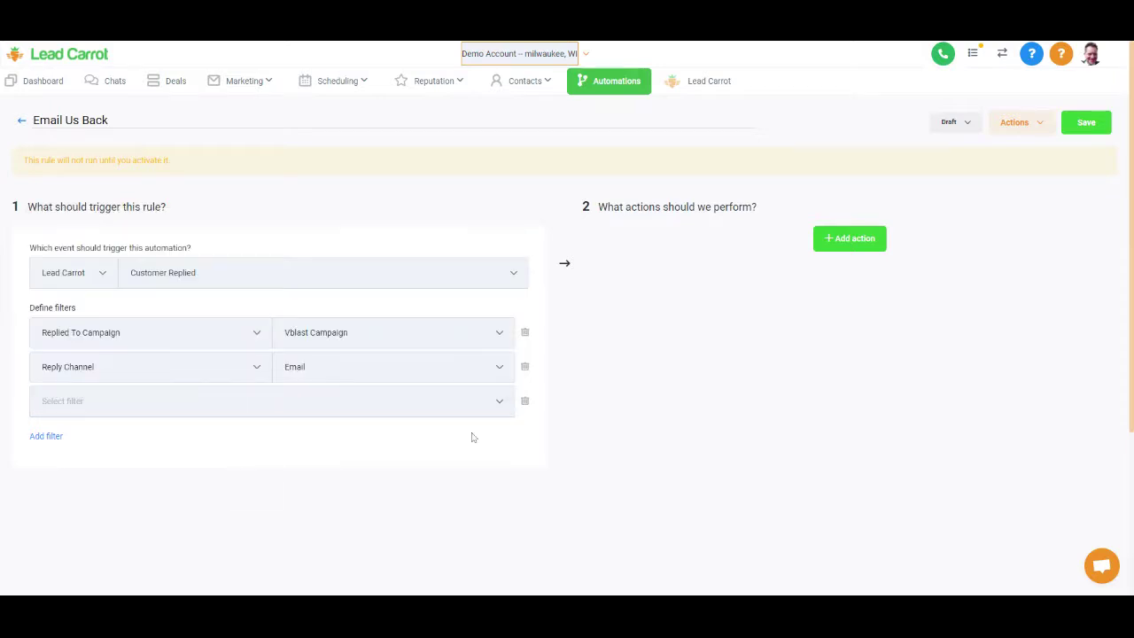
click(524, 404)
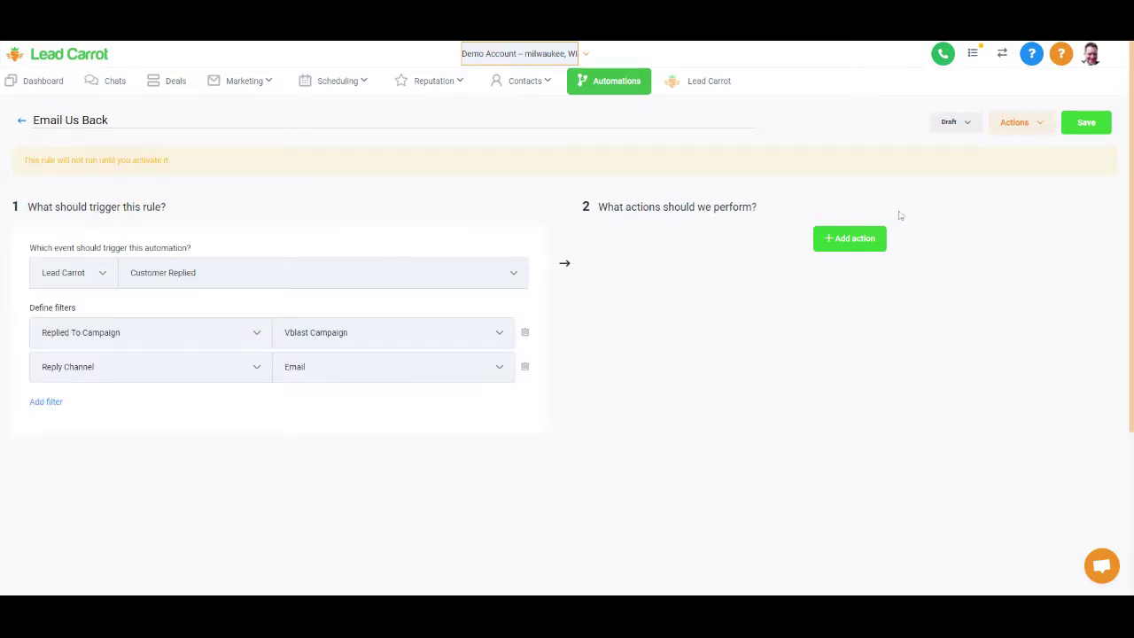
Add a Remove From All Campaigns action to the Email Us Back trigger
click(849, 239)
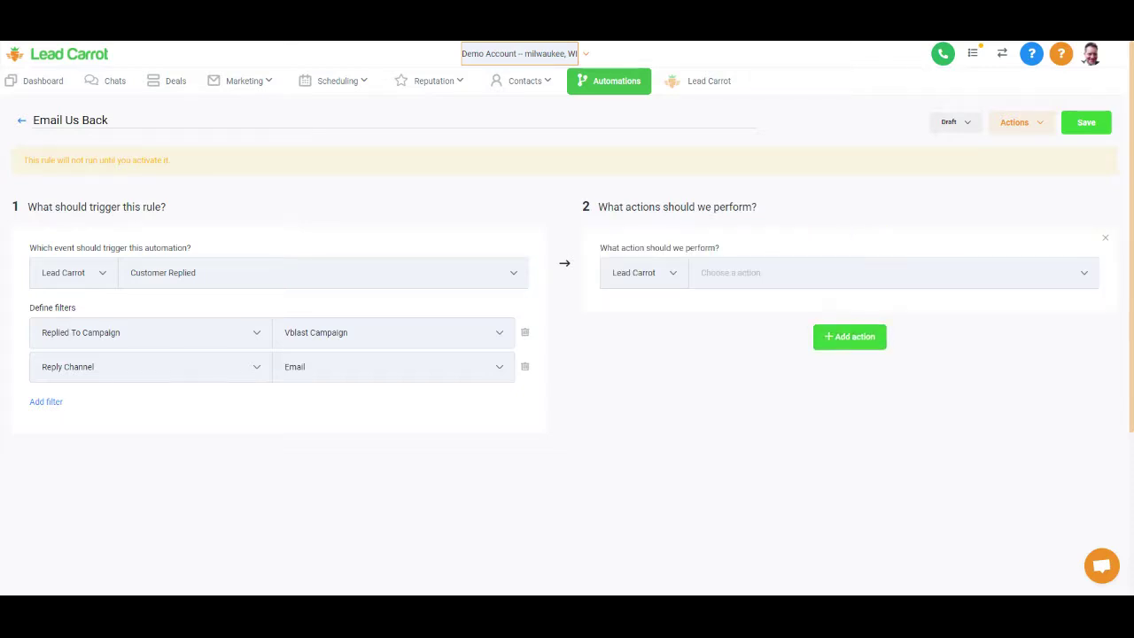
click(767, 273)
scroll(751, 413, down, 3)
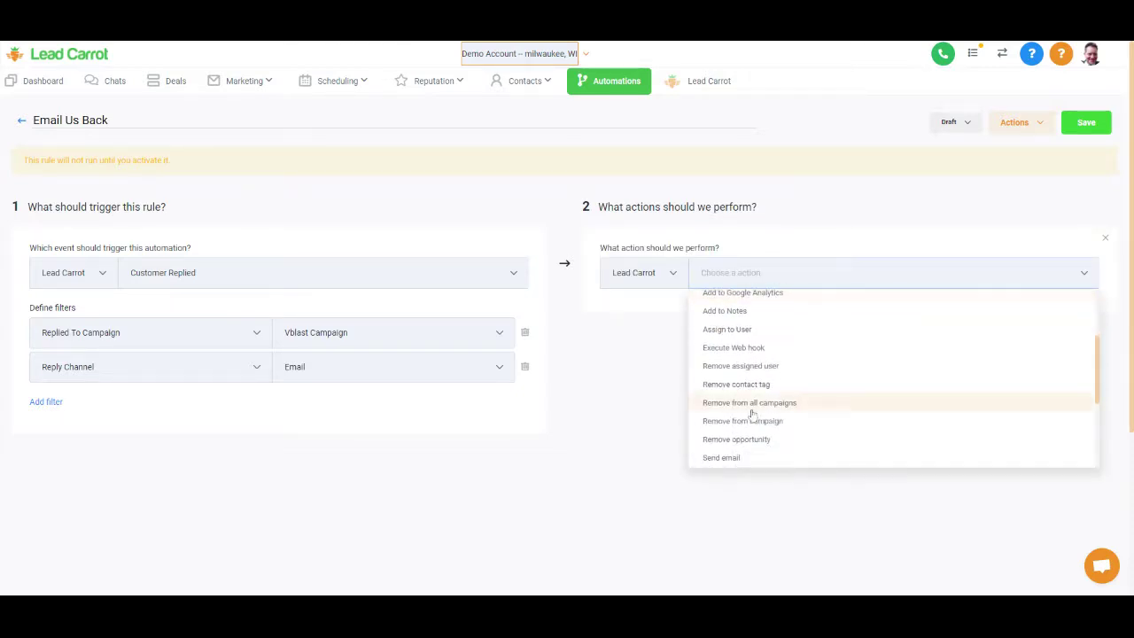
click(745, 407)
Try adding a Send Notification action as the second action of the Email Us Back trigger, and remove it again
click(843, 338)
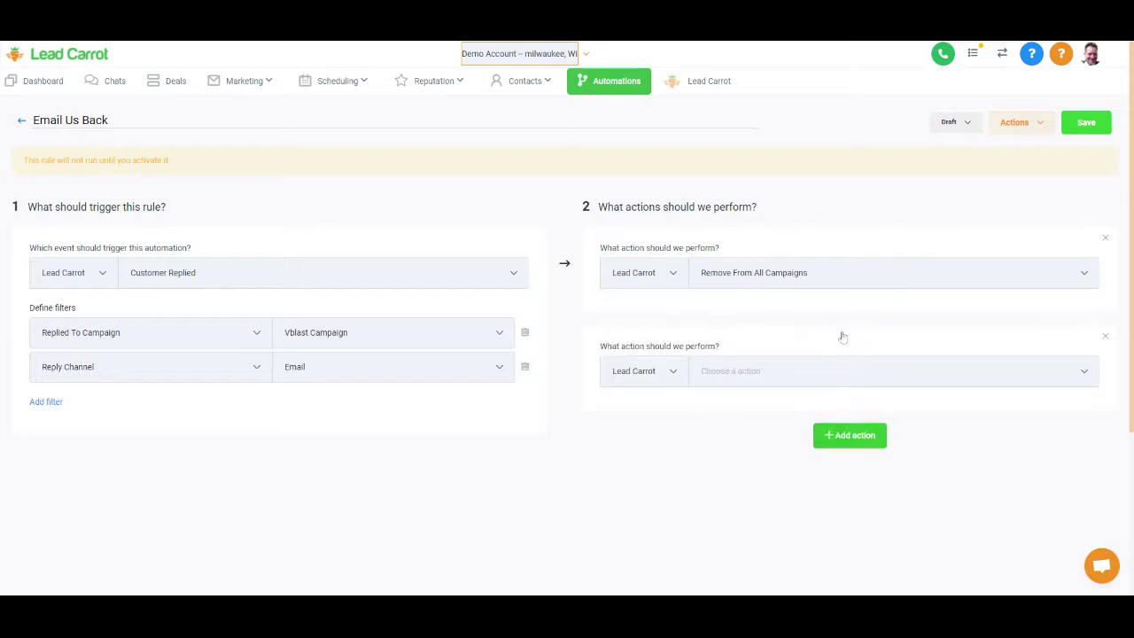
click(1107, 338)
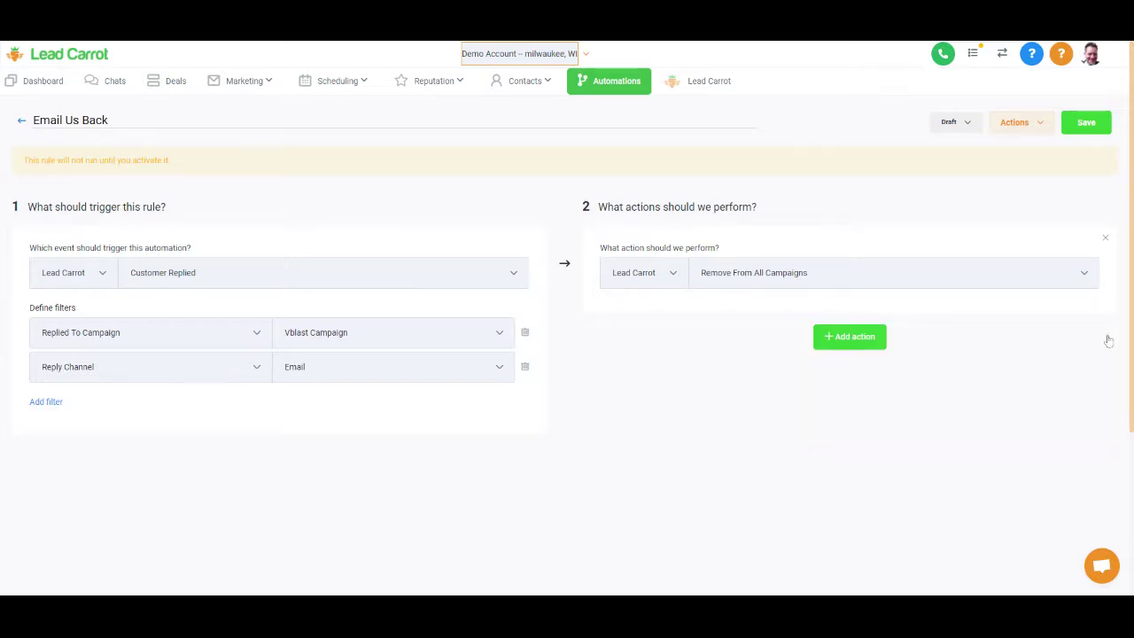
click(842, 347)
click(837, 371)
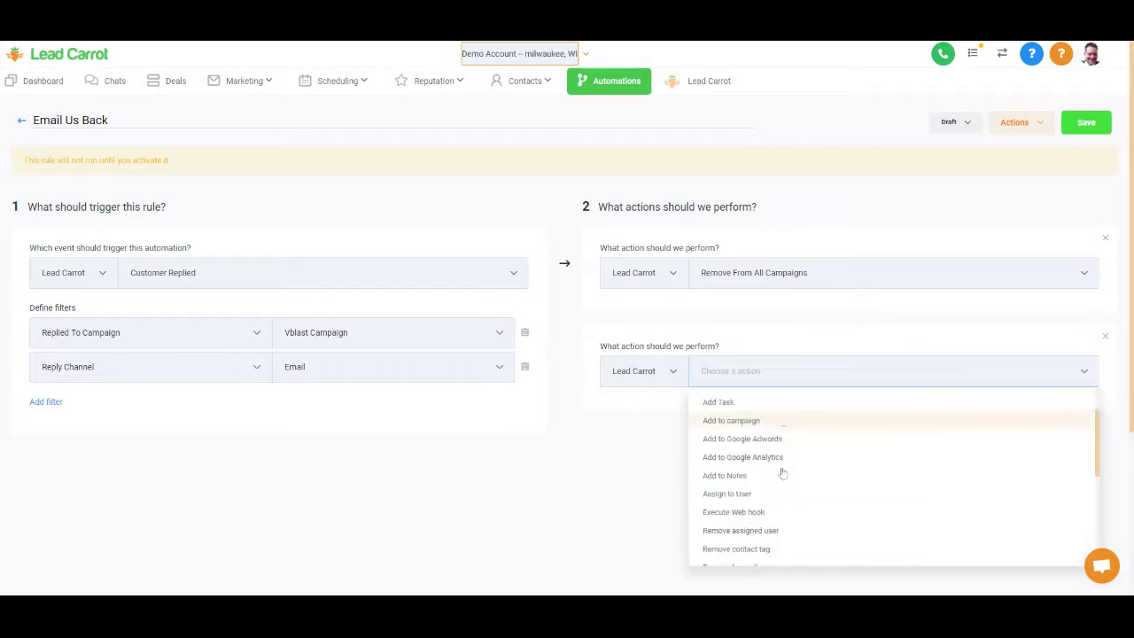
scroll(783, 474, down, 2)
scroll(761, 523, down, 2)
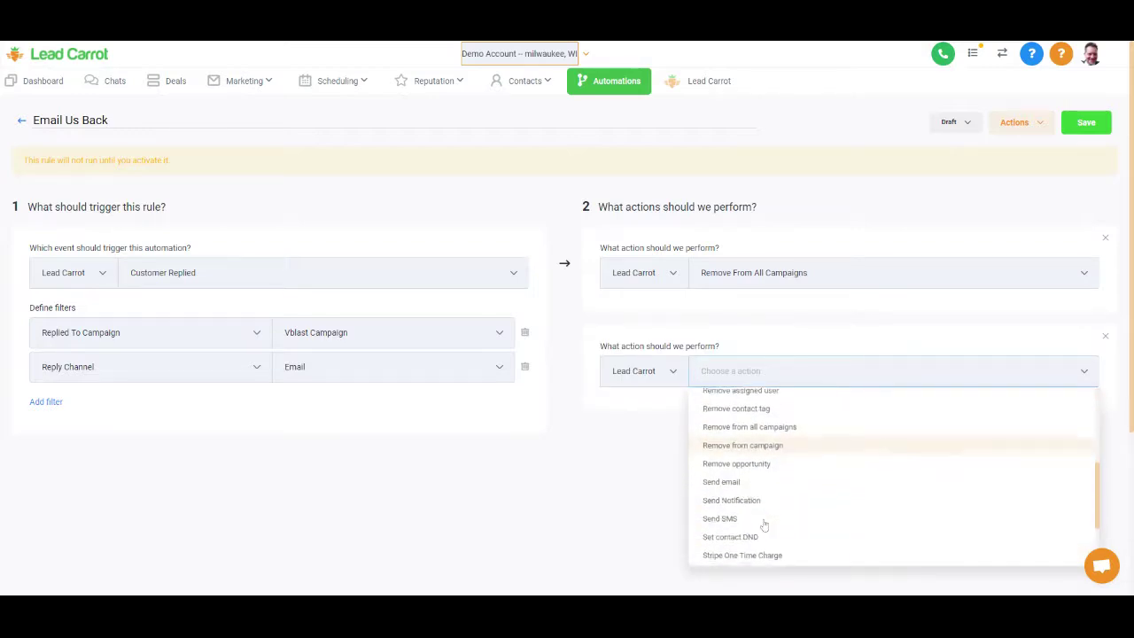
scroll(764, 525, down, 1)
click(741, 482)
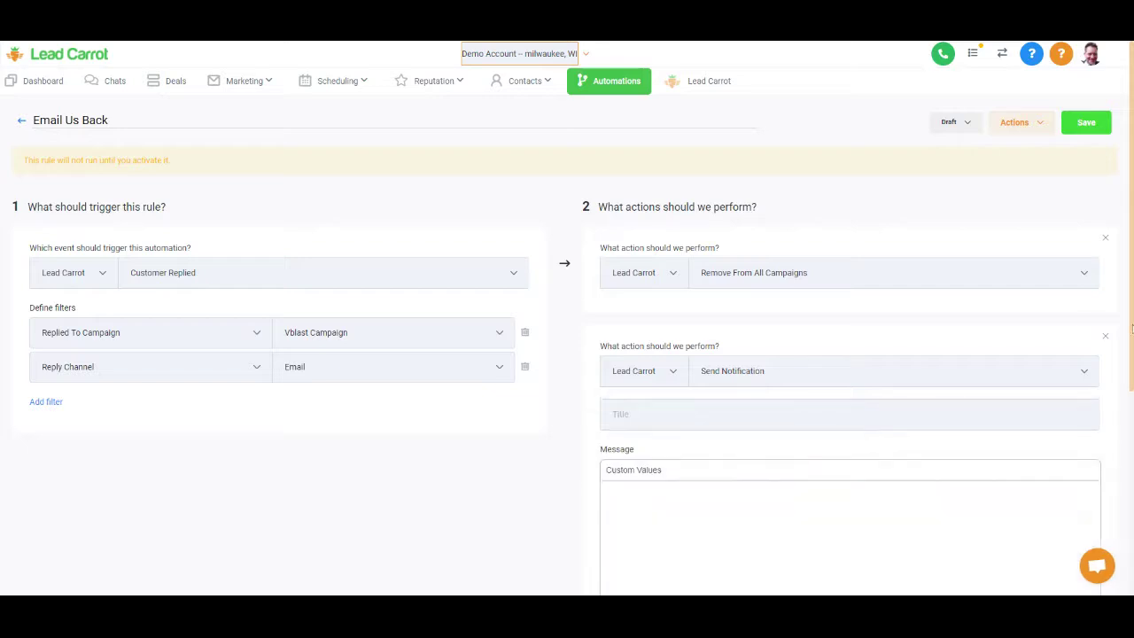
click(1106, 335)
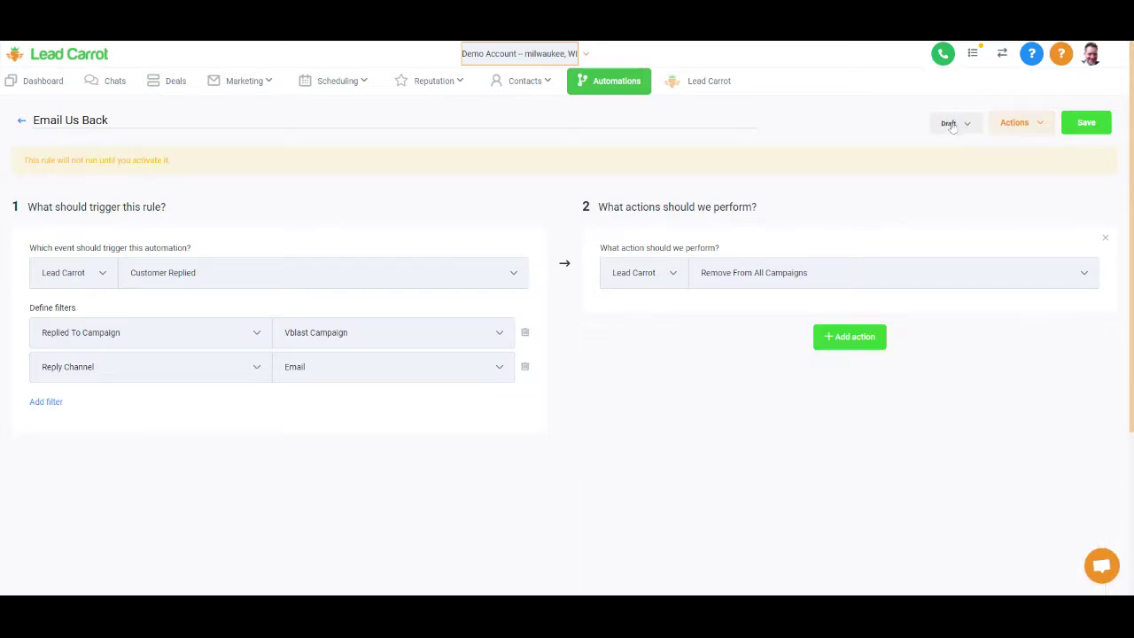
Set the Email Us Back trigger's status to Active, save it and leave the trigger editor
click(951, 126)
click(960, 152)
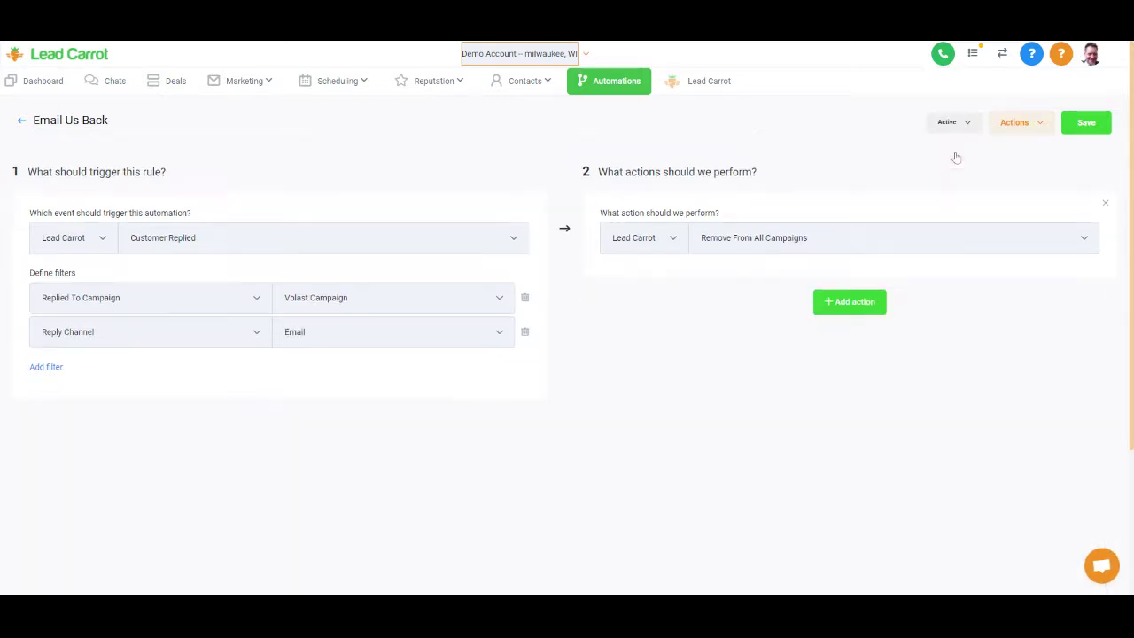
click(1094, 130)
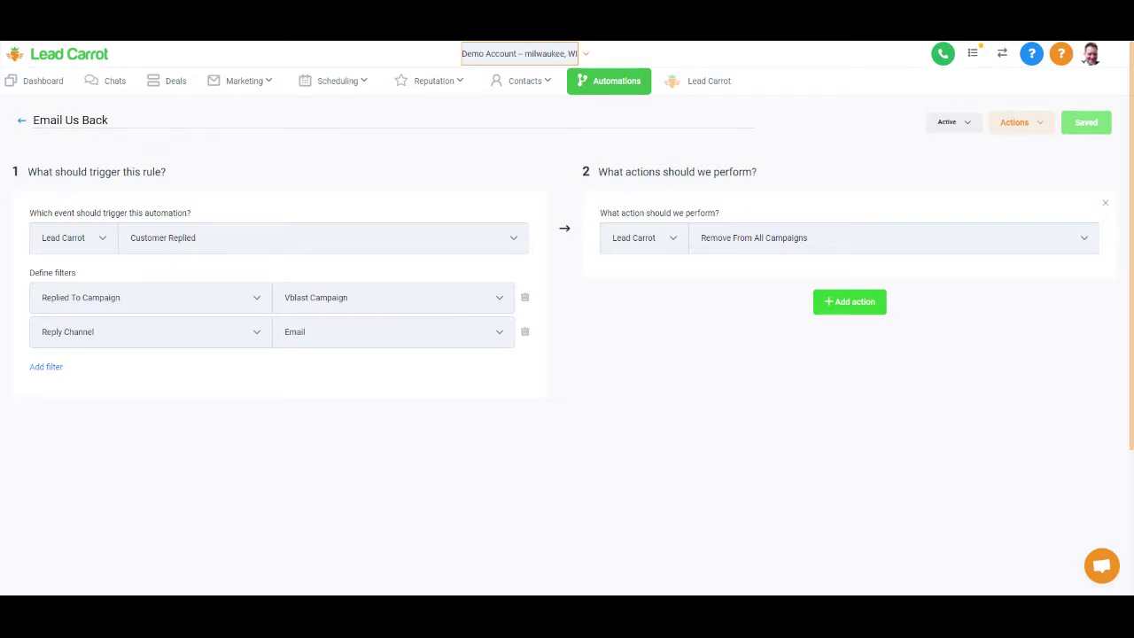
click(21, 121)
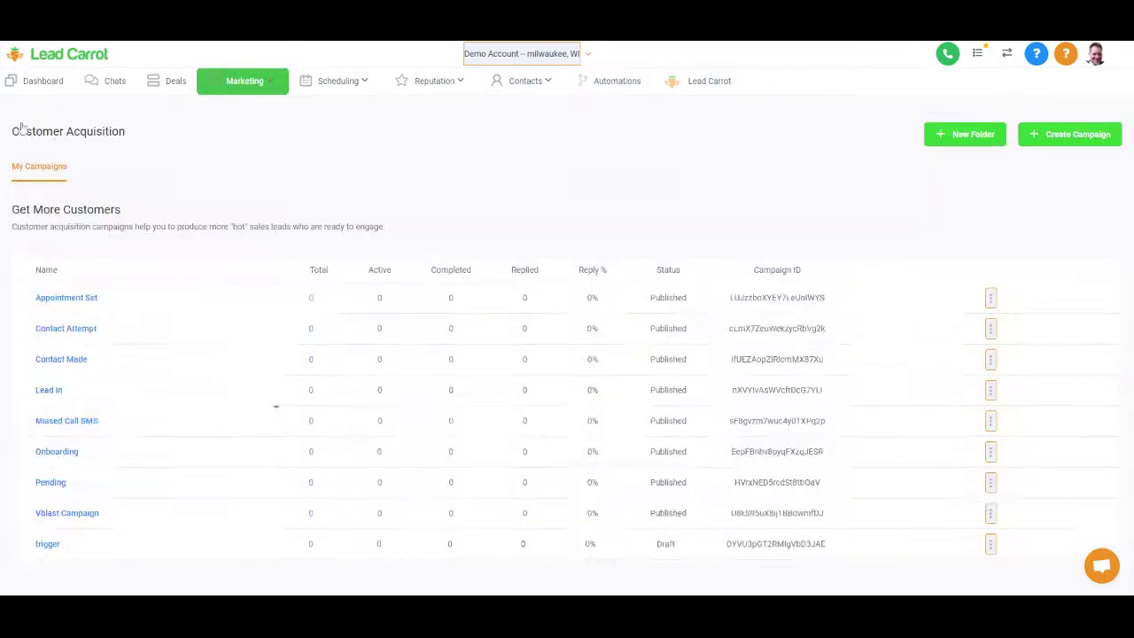
Examine the draft campaign named trigger, checking its available options and its events
click(992, 323)
click(1004, 520)
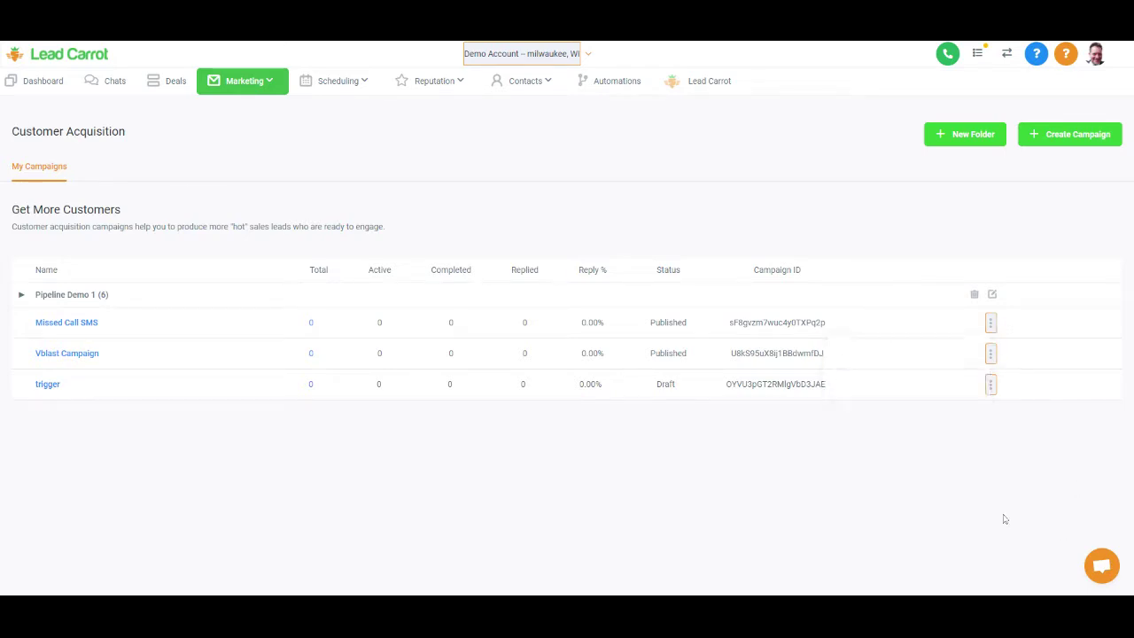
click(989, 385)
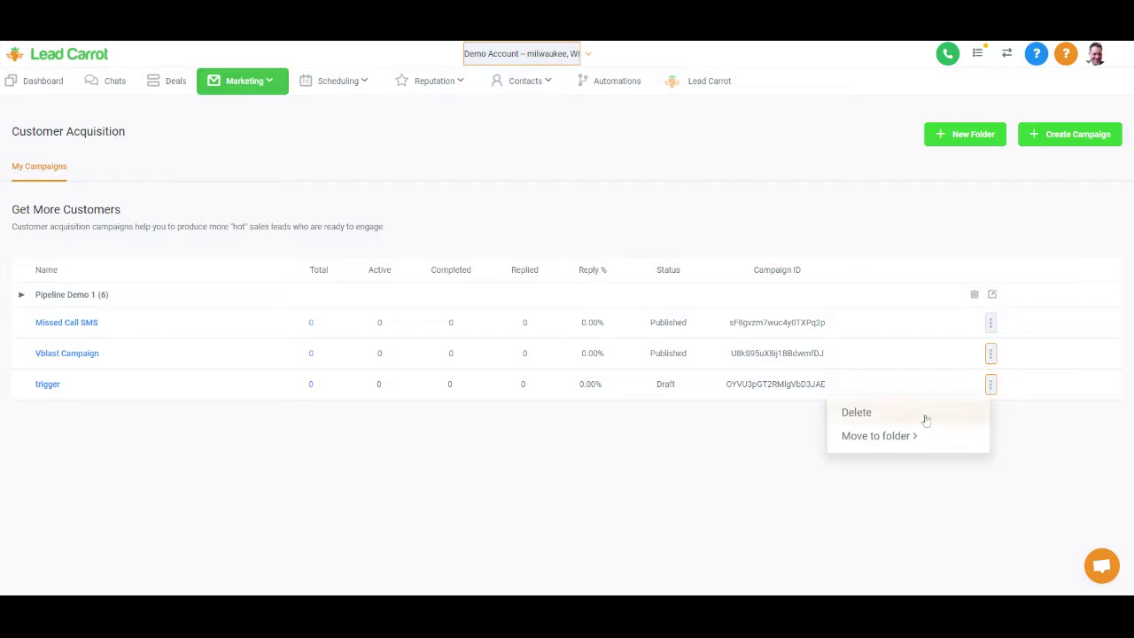
click(40, 386)
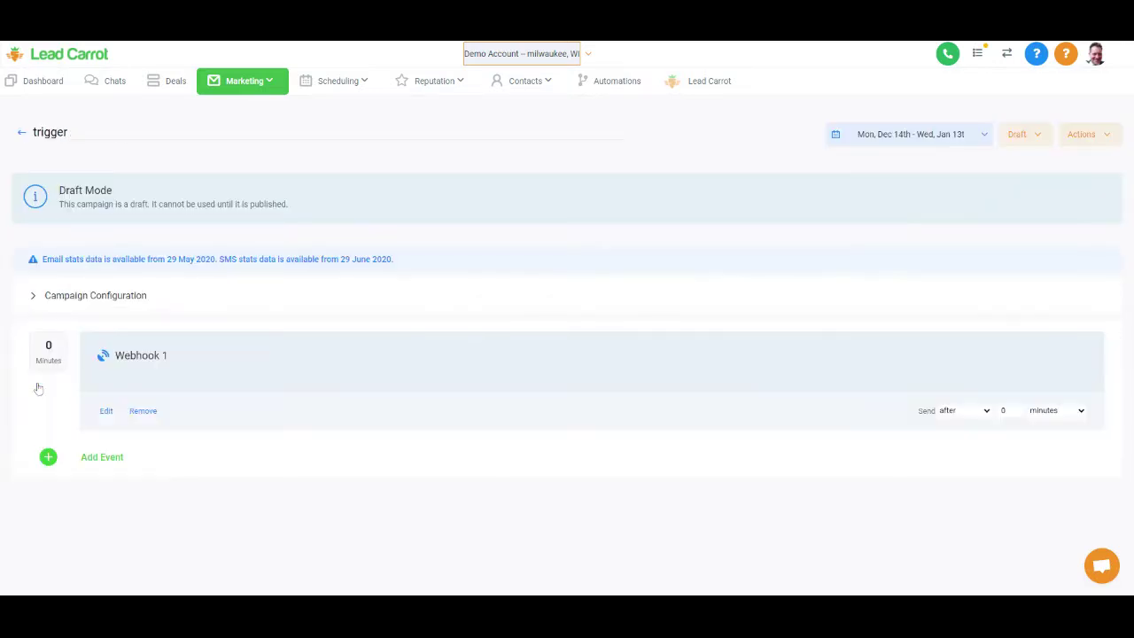
click(22, 134)
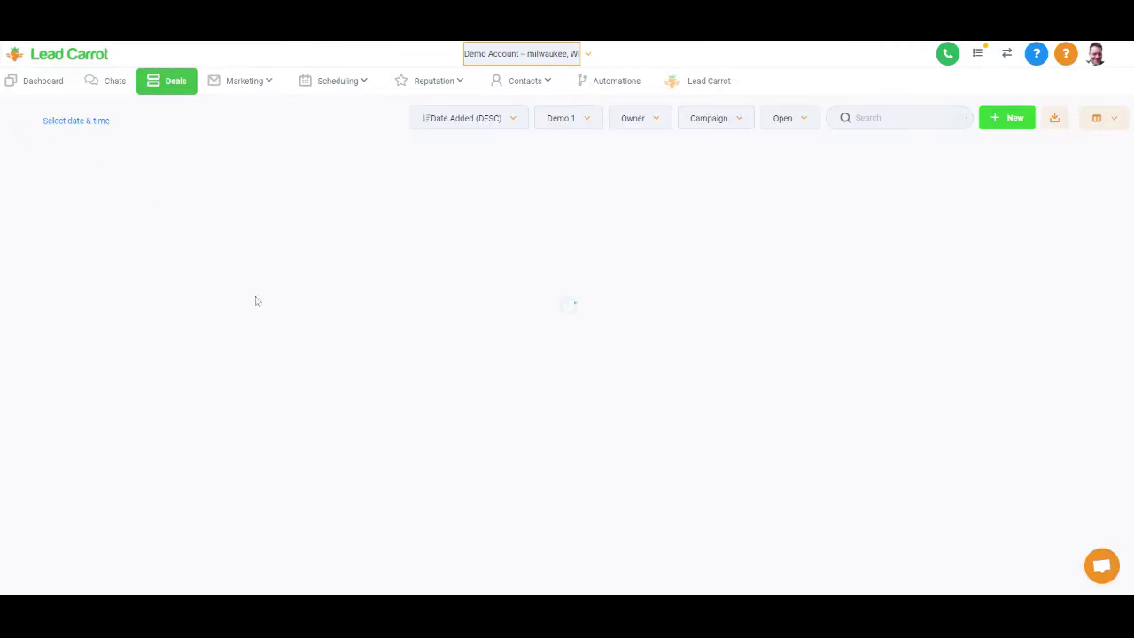
Copy the Email Us Back trigger under the name Texted Us Back, with Demo Account as the location
click(620, 80)
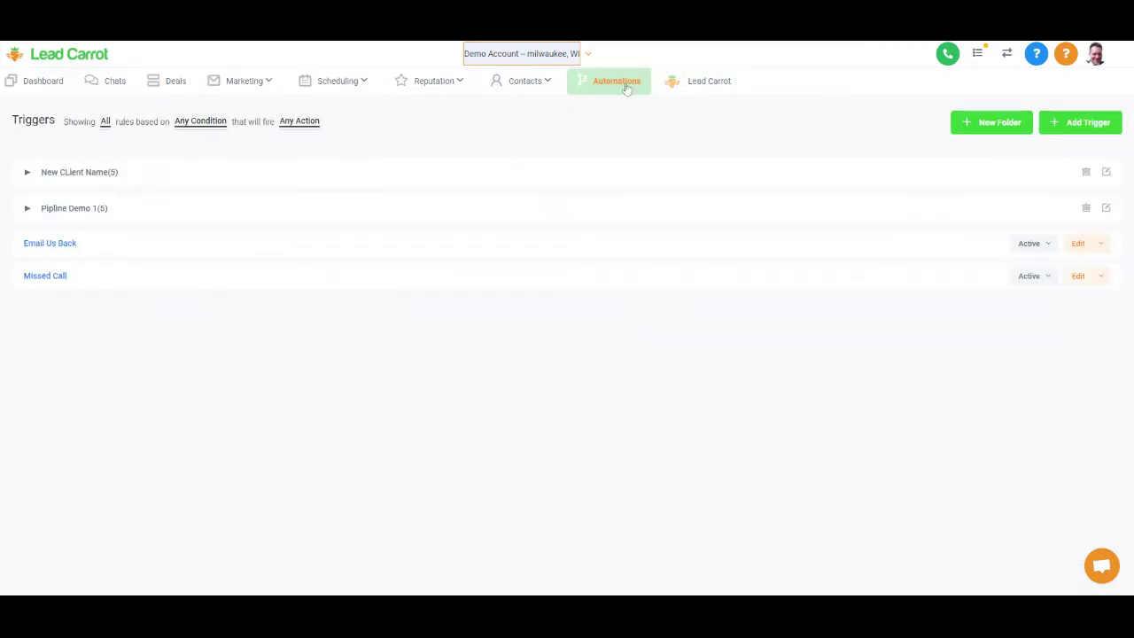
click(68, 252)
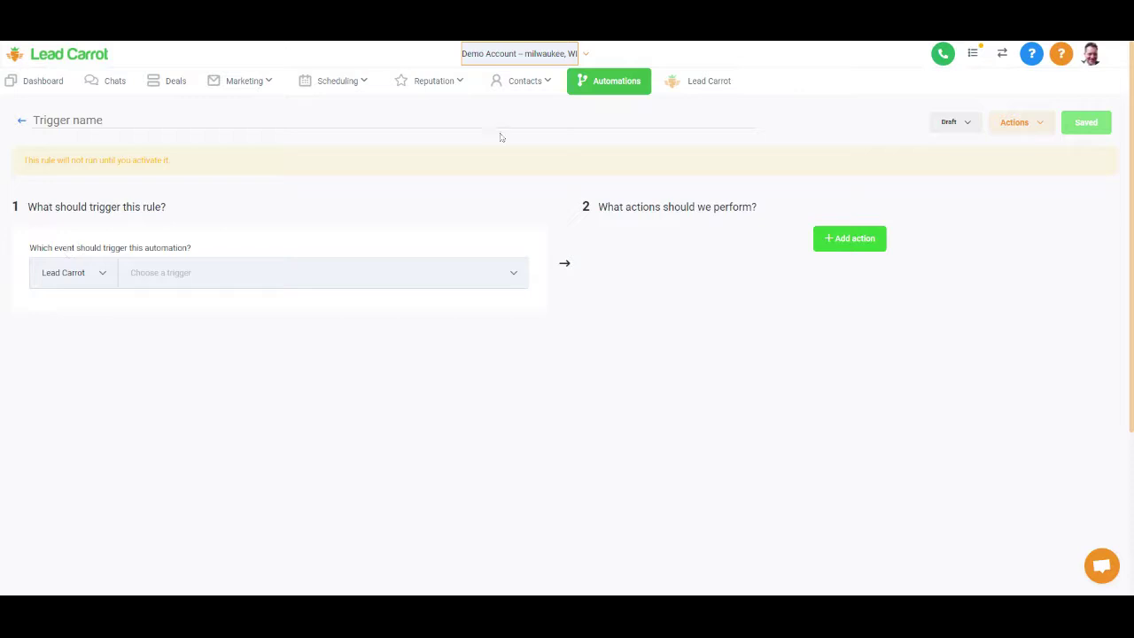
click(1034, 124)
click(1010, 152)
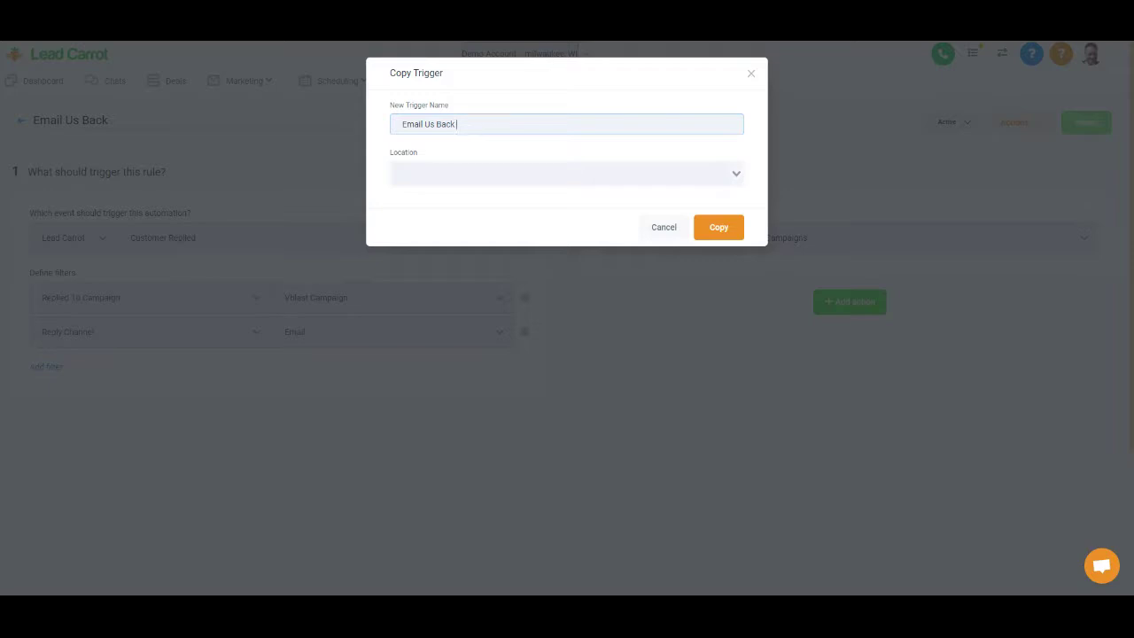
drag(424, 124, 372, 127)
text(Texted)
click(718, 227)
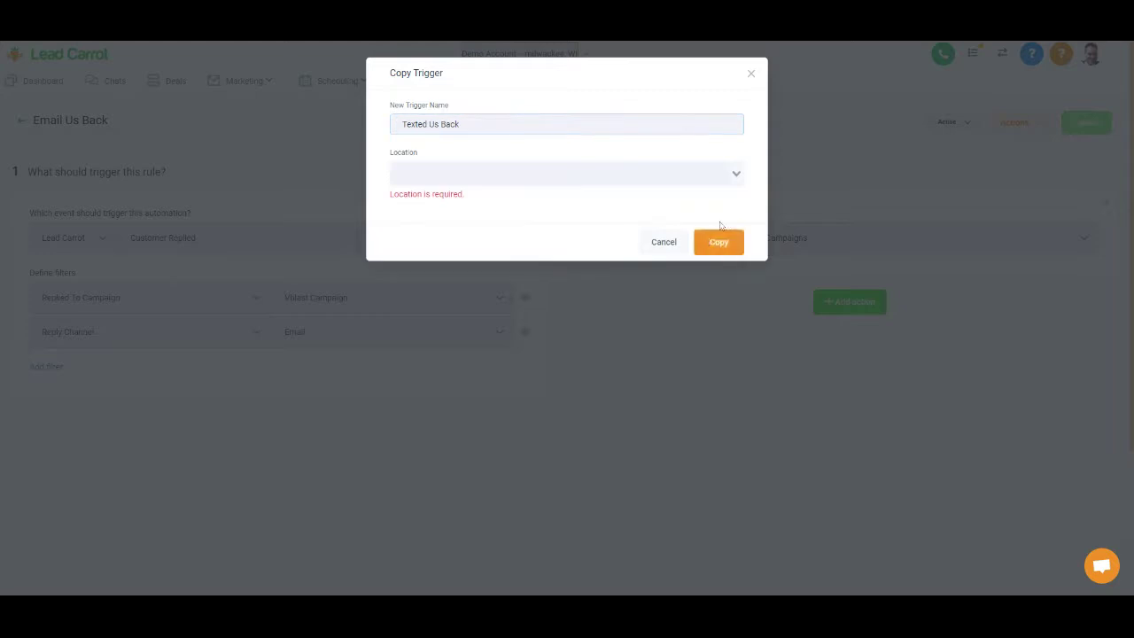
click(567, 174)
text(demo)
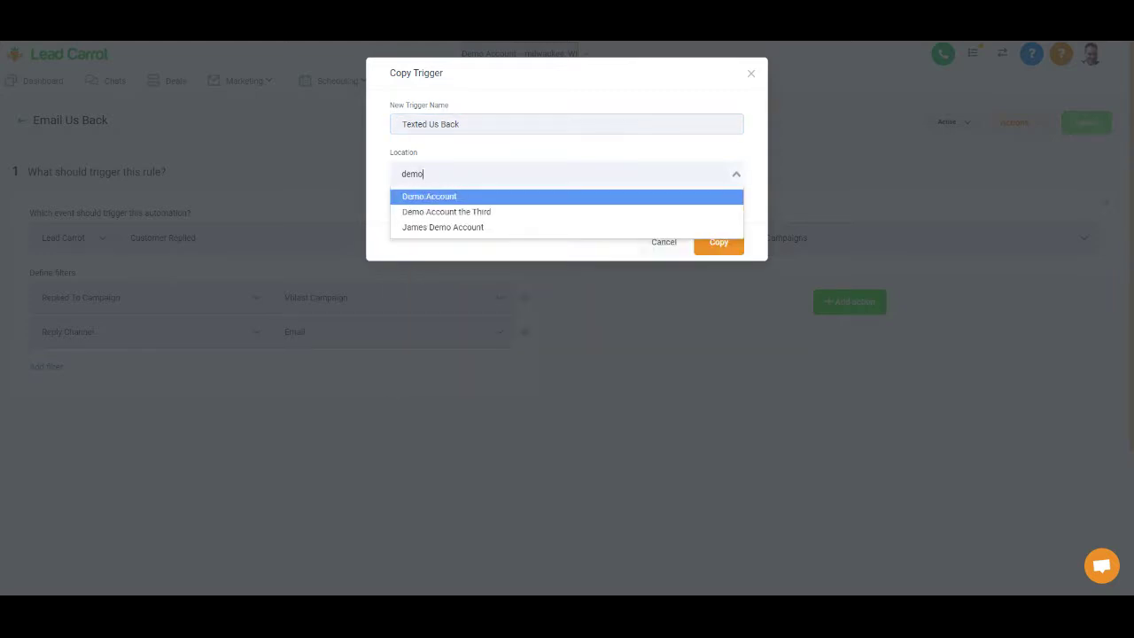
click(671, 198)
click(721, 245)
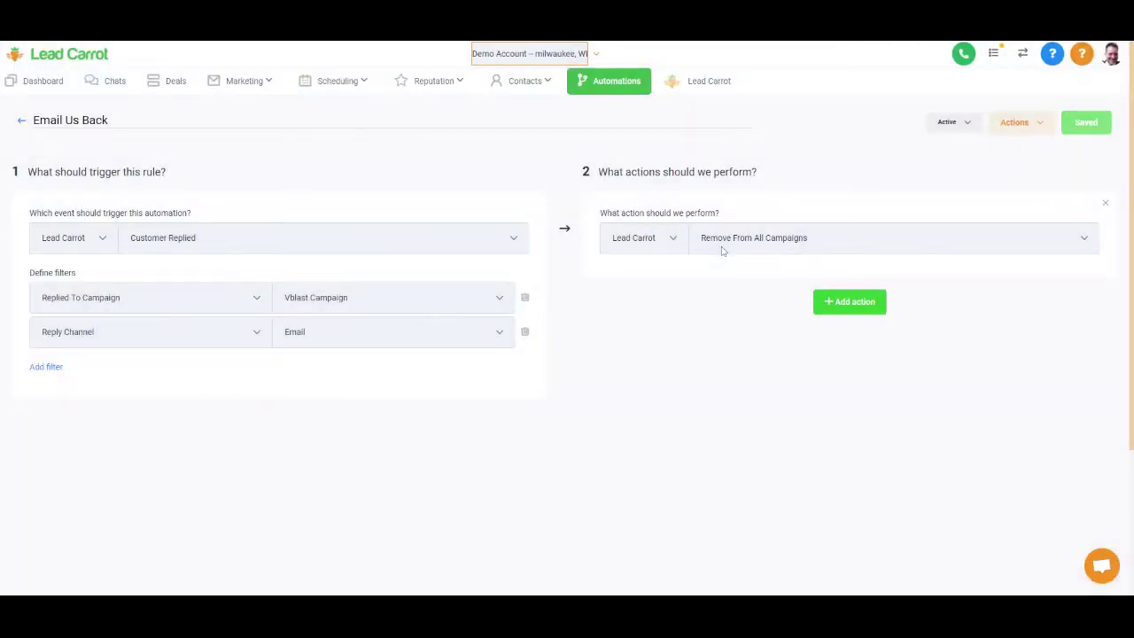
Set the Reply Channel filter of the Texted Us Back trigger to Sms and save the trigger
click(22, 122)
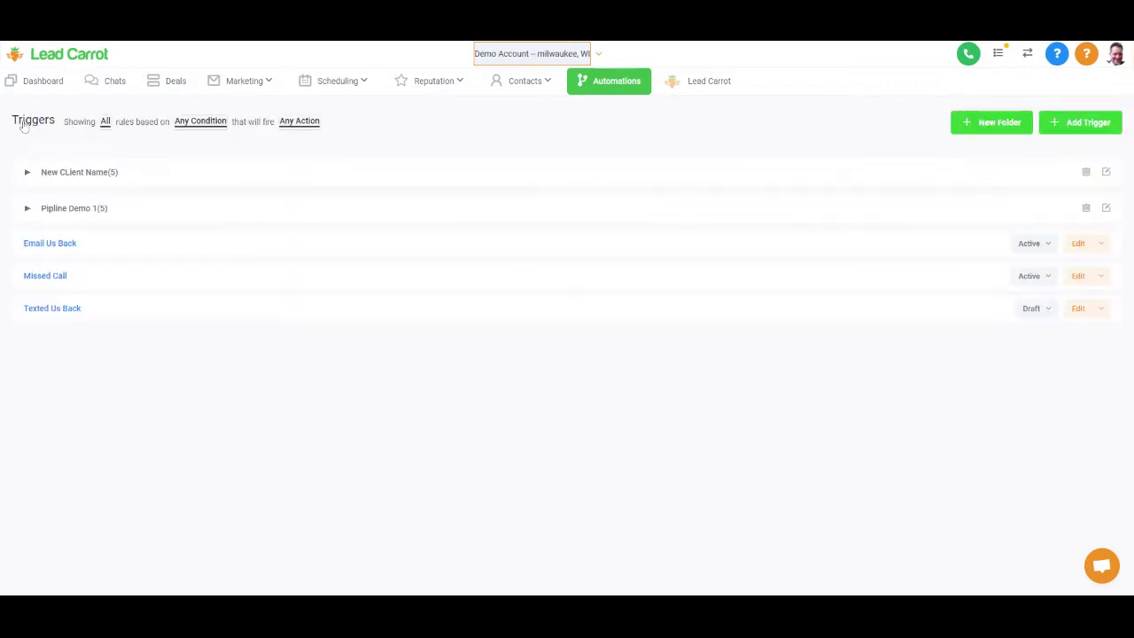
click(50, 310)
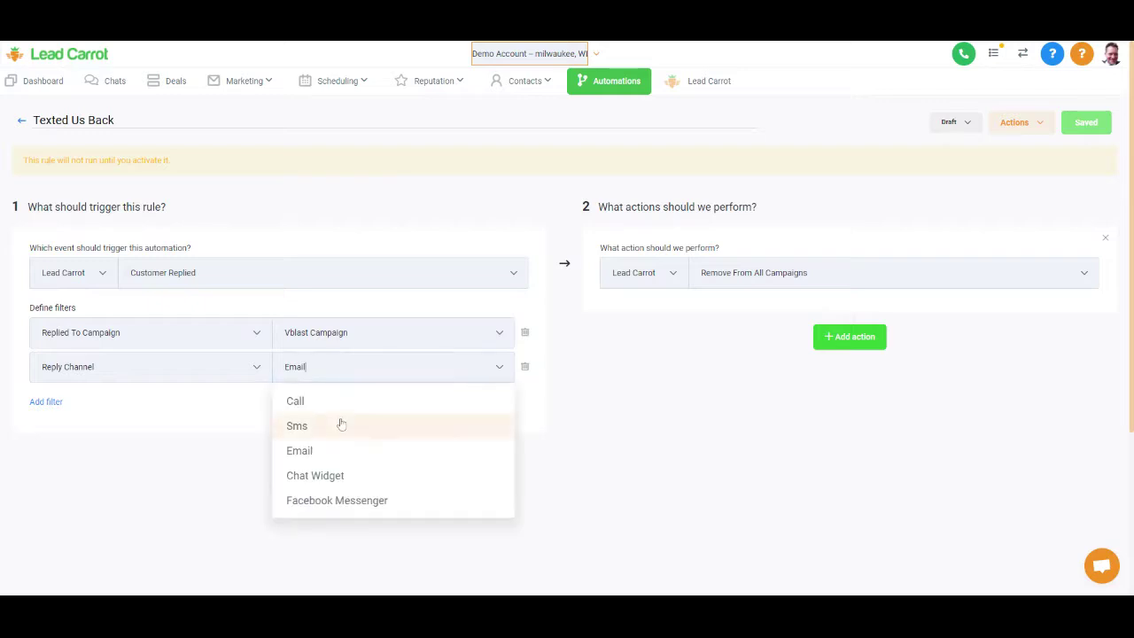
click(341, 425)
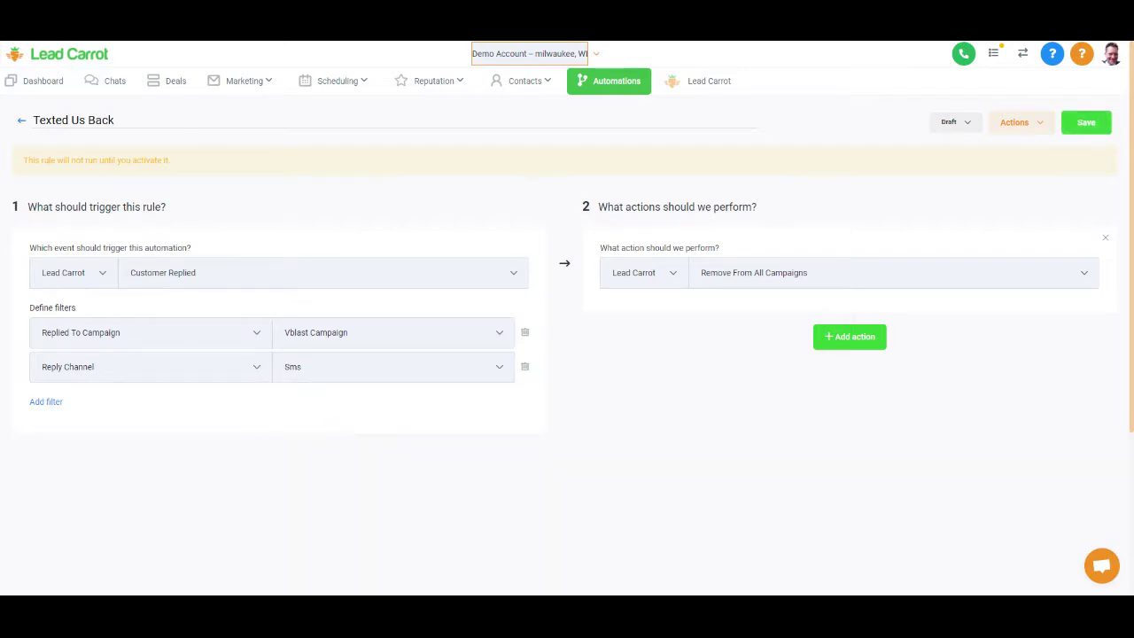
click(1081, 130)
Switch the Texted Us Back trigger to Active, save it and leave the trigger editor
click(955, 124)
click(960, 153)
click(1090, 125)
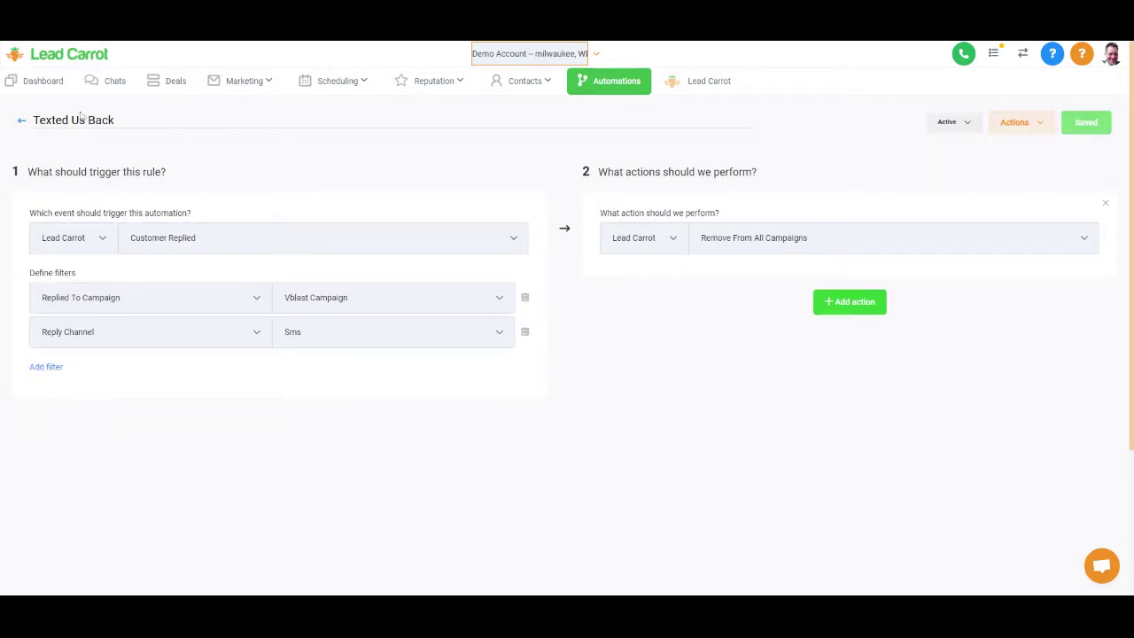
click(21, 124)
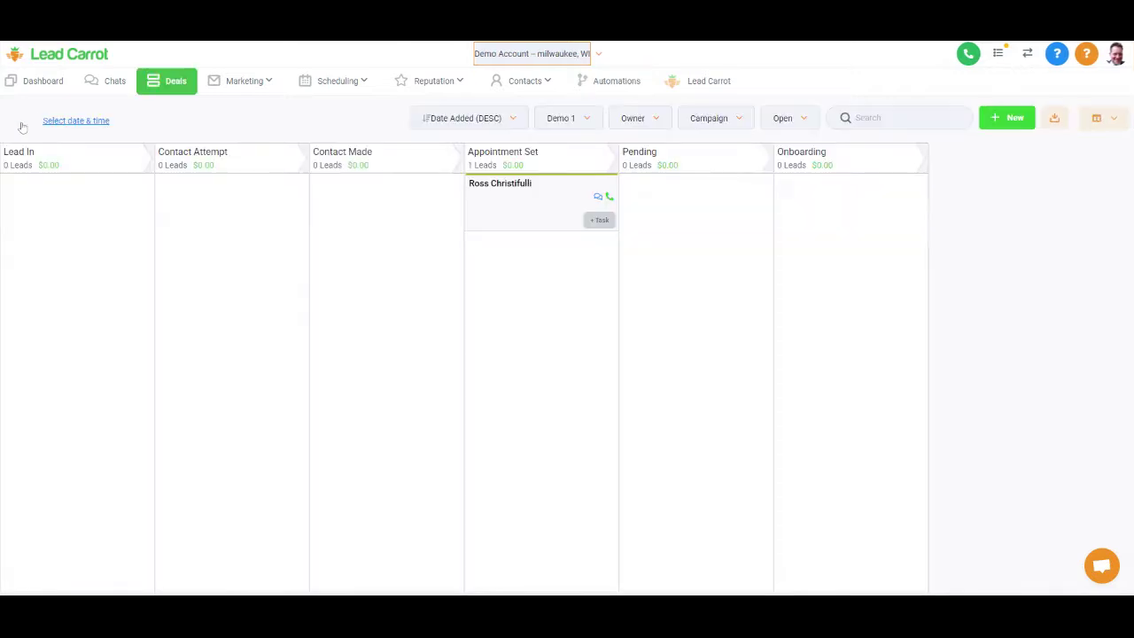
Open the Vblast Campaign and review its sequence of voicemail, email and manual call events with their send delays
click(243, 81)
click(239, 164)
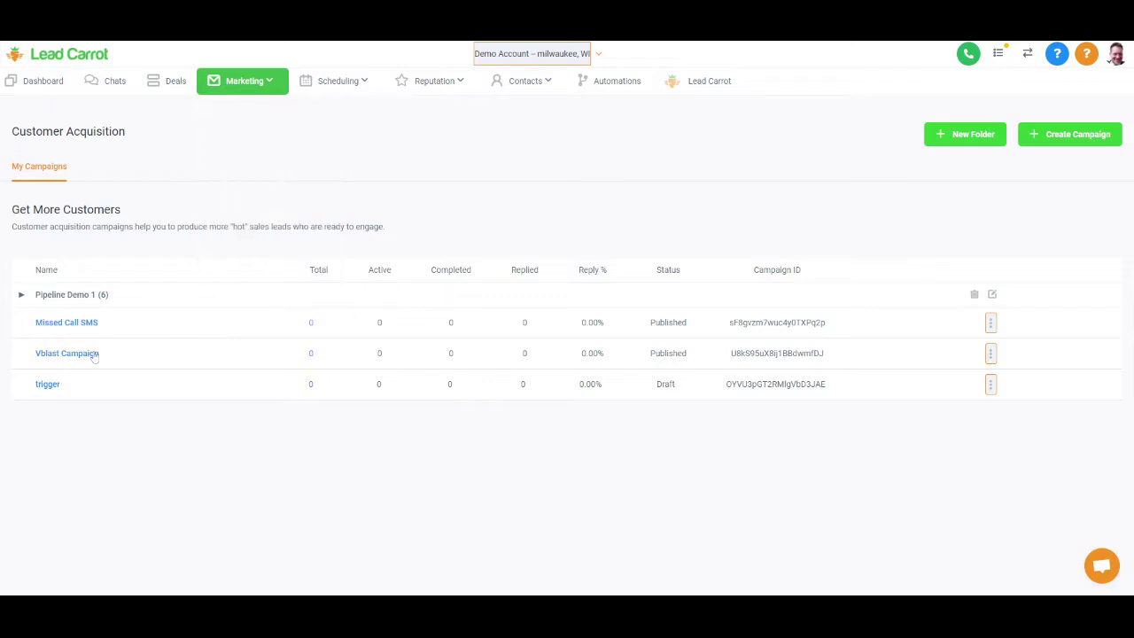
click(66, 354)
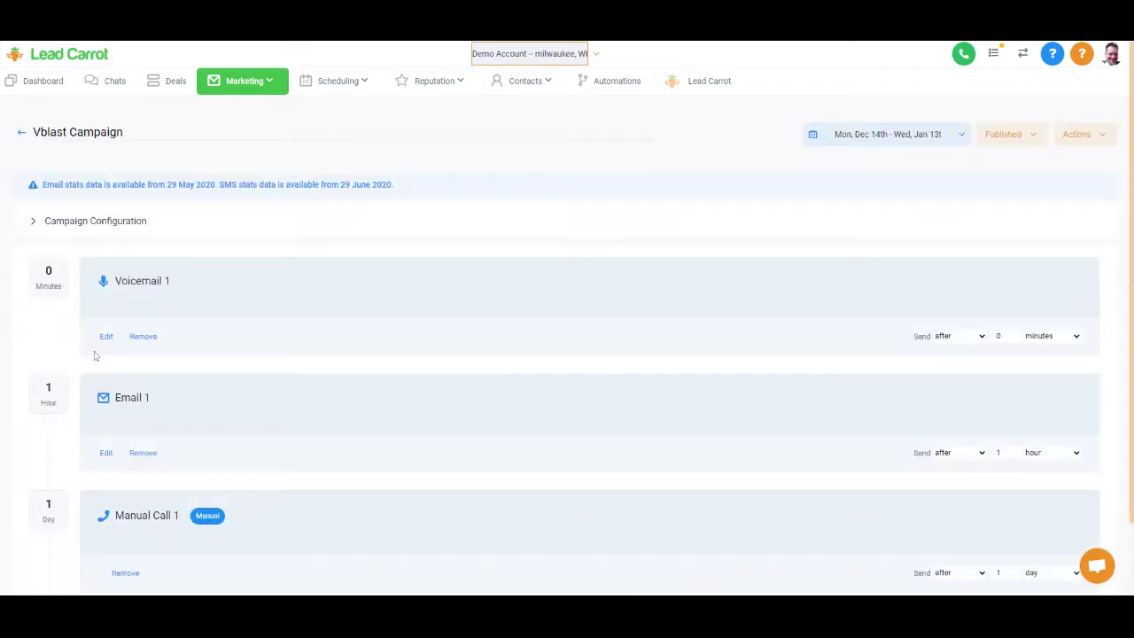
scroll(96, 356, down, 1)
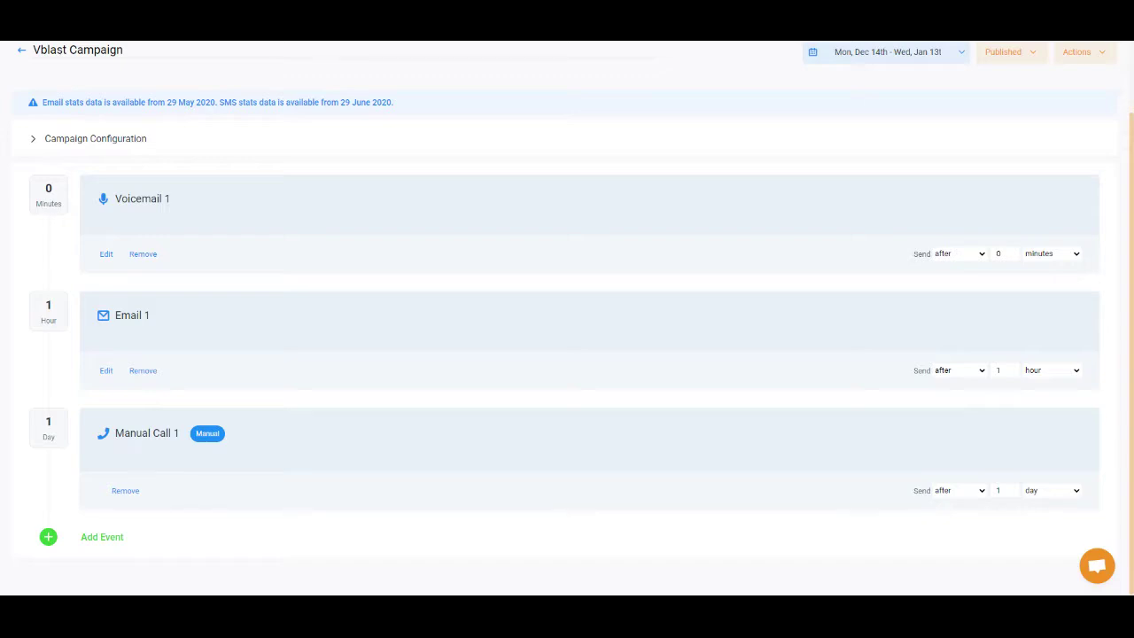
scroll(355, 331, up, 1)
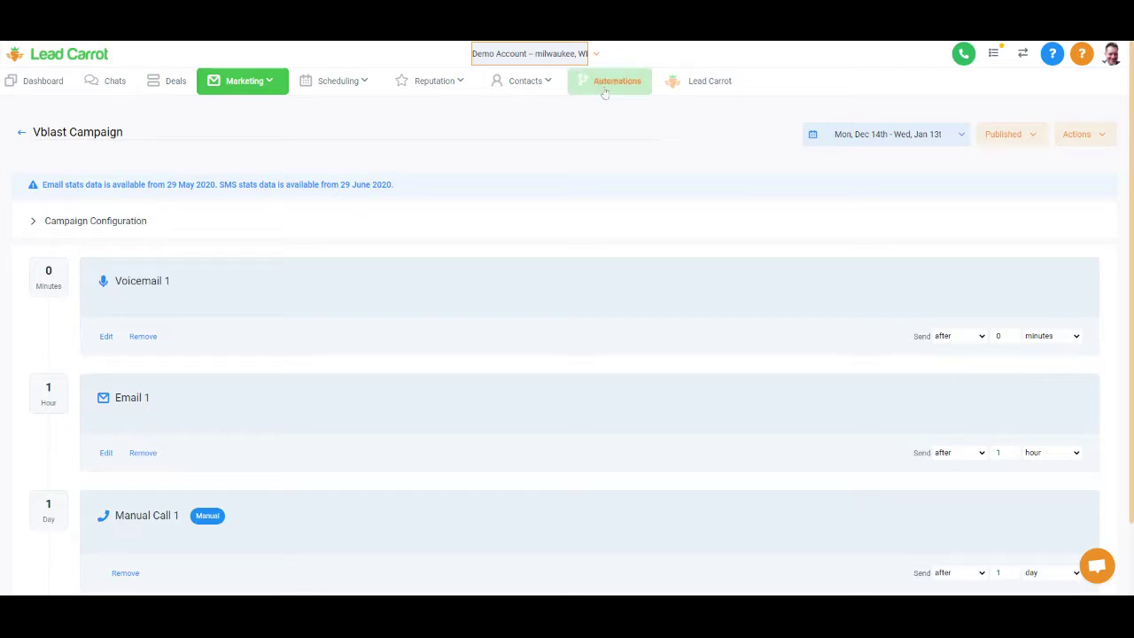
scroll(221, 428, down, 1)
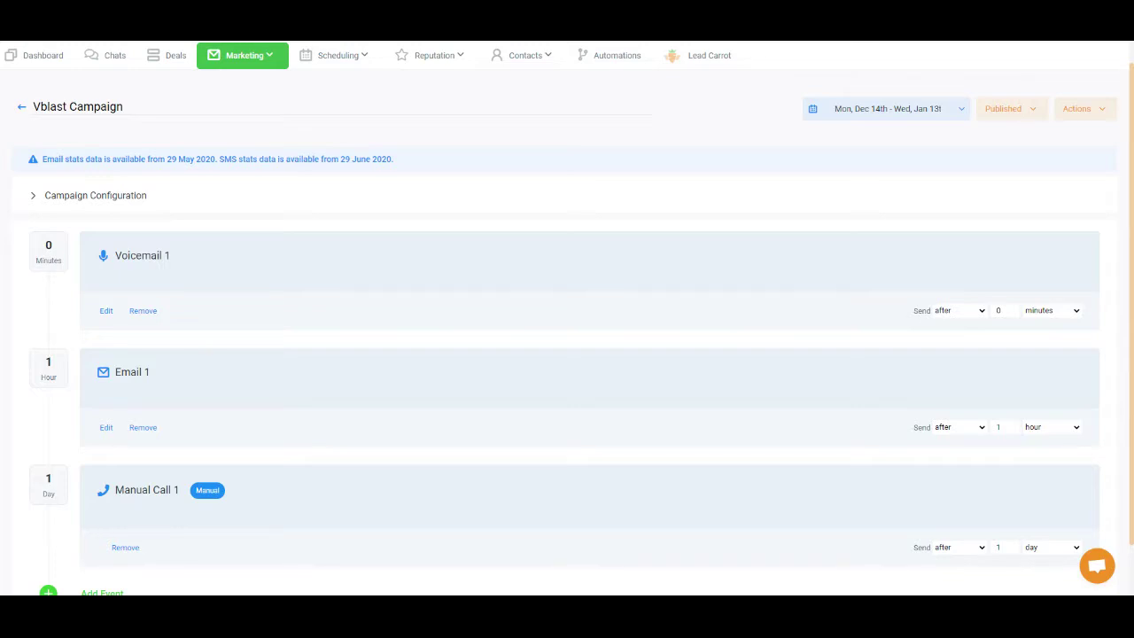
scroll(319, 529, down, 1)
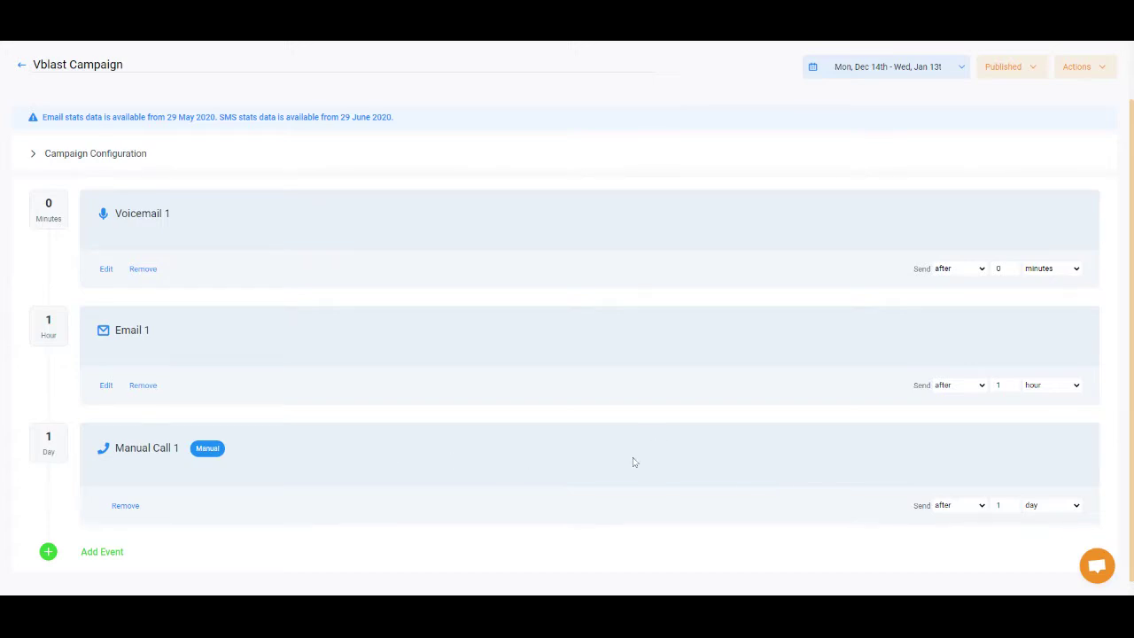
scroll(544, 293, up, 1)
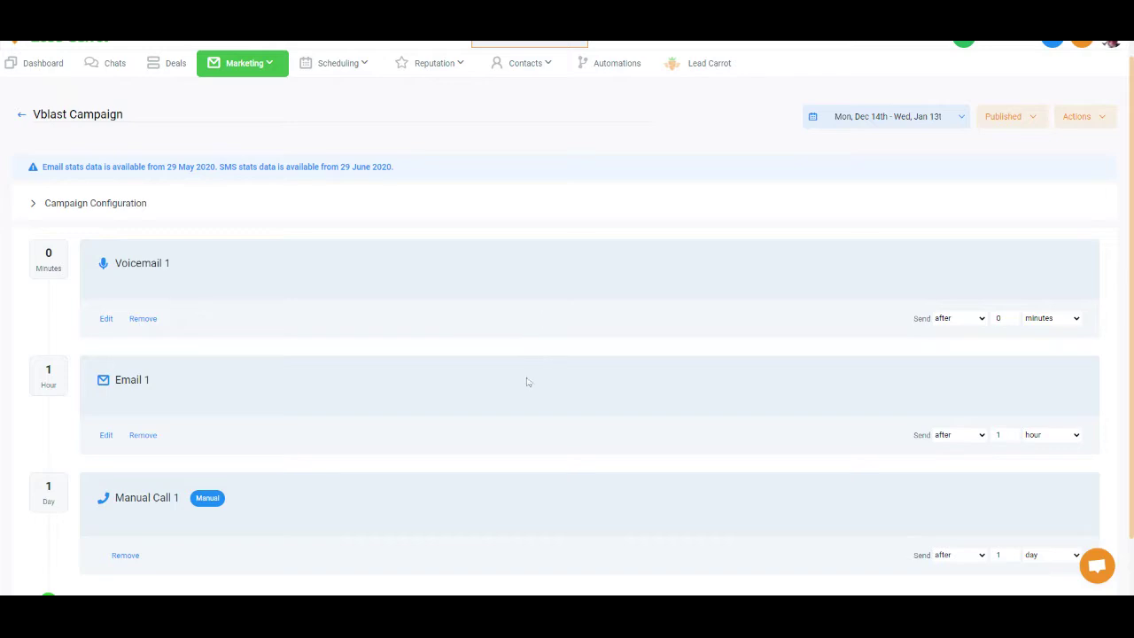
scroll(625, 432, up, 1)
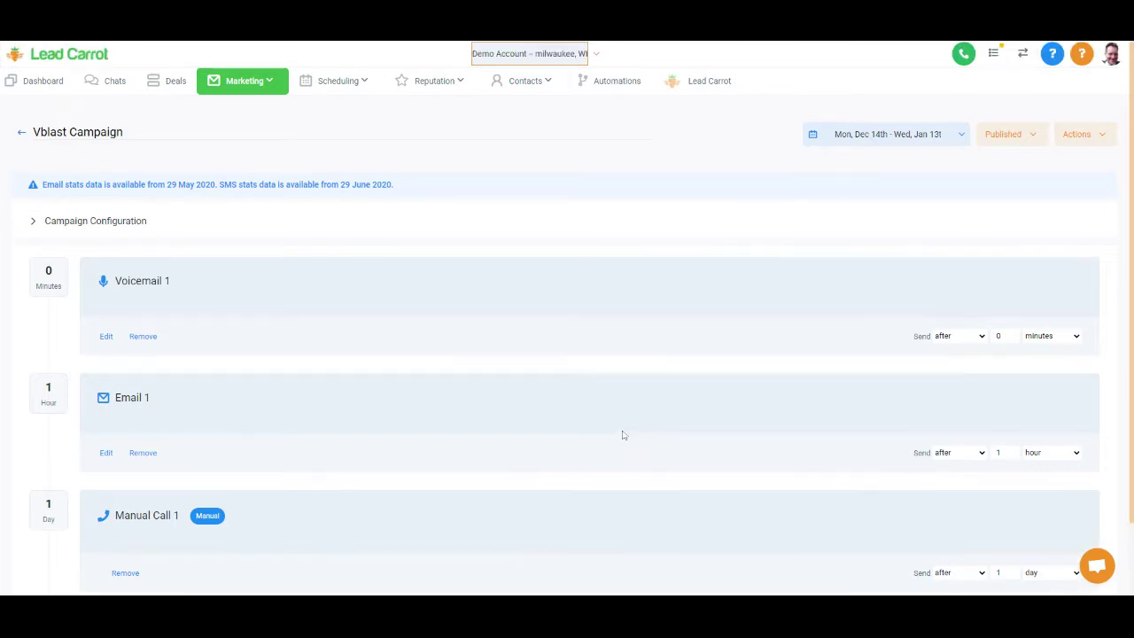
Start the pending call from the contacts' Manual Actions, end the call and log its outcome as No Answer
click(544, 80)
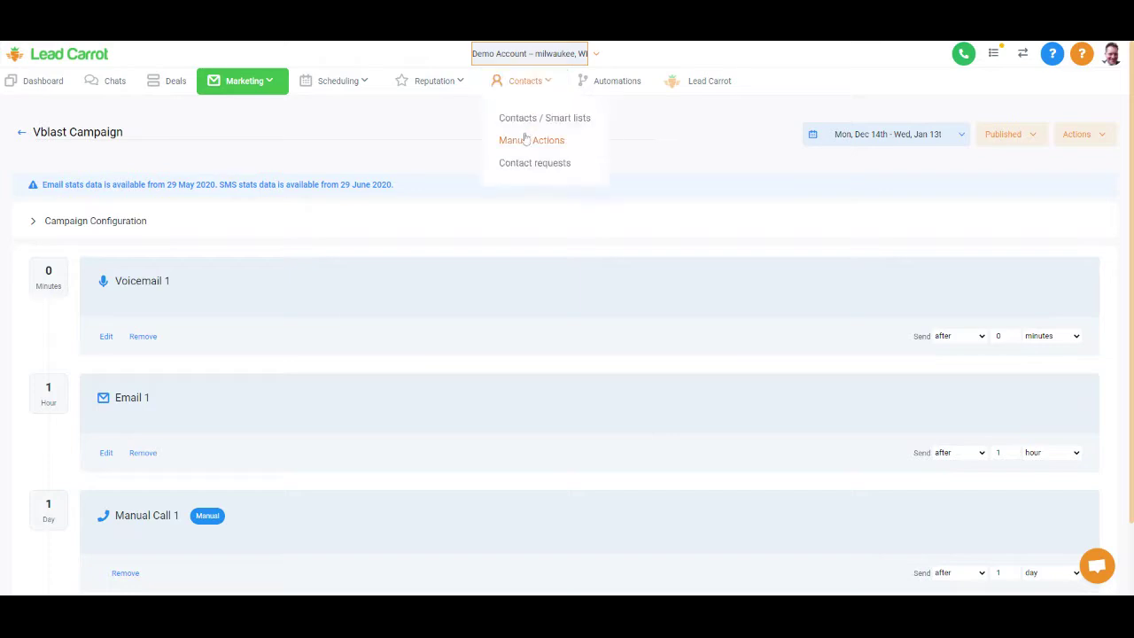
click(531, 140)
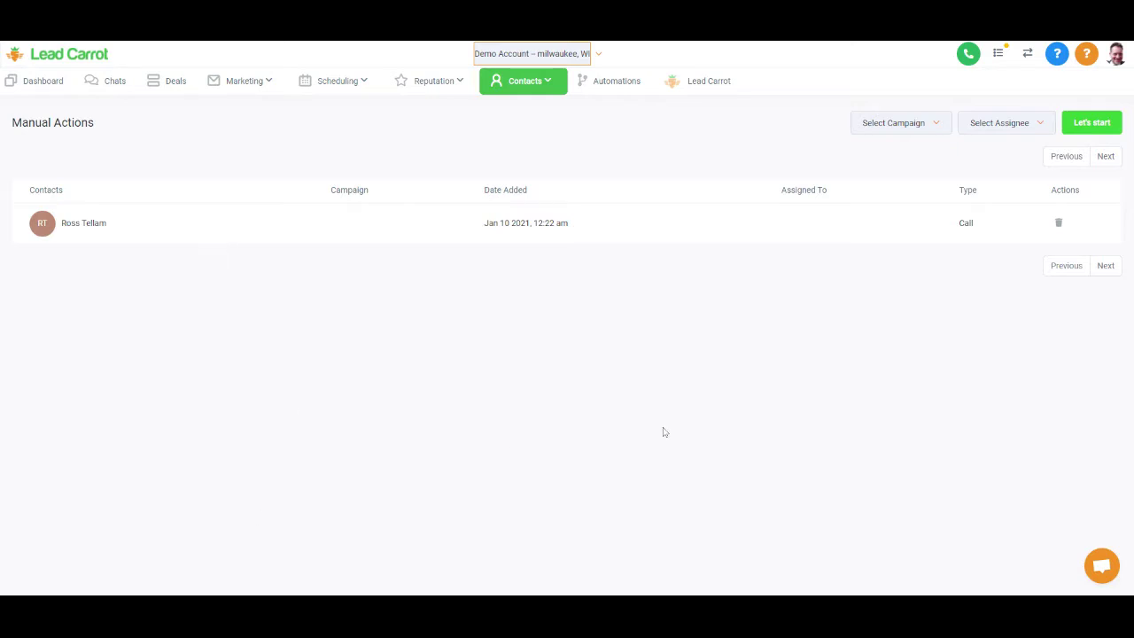
click(1084, 124)
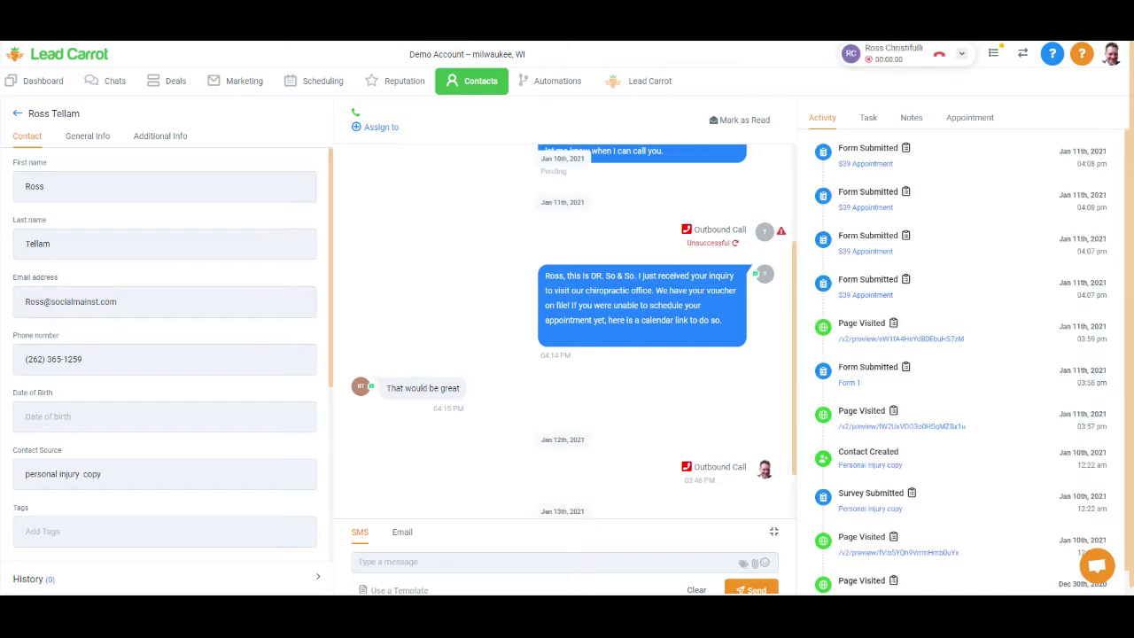
click(940, 57)
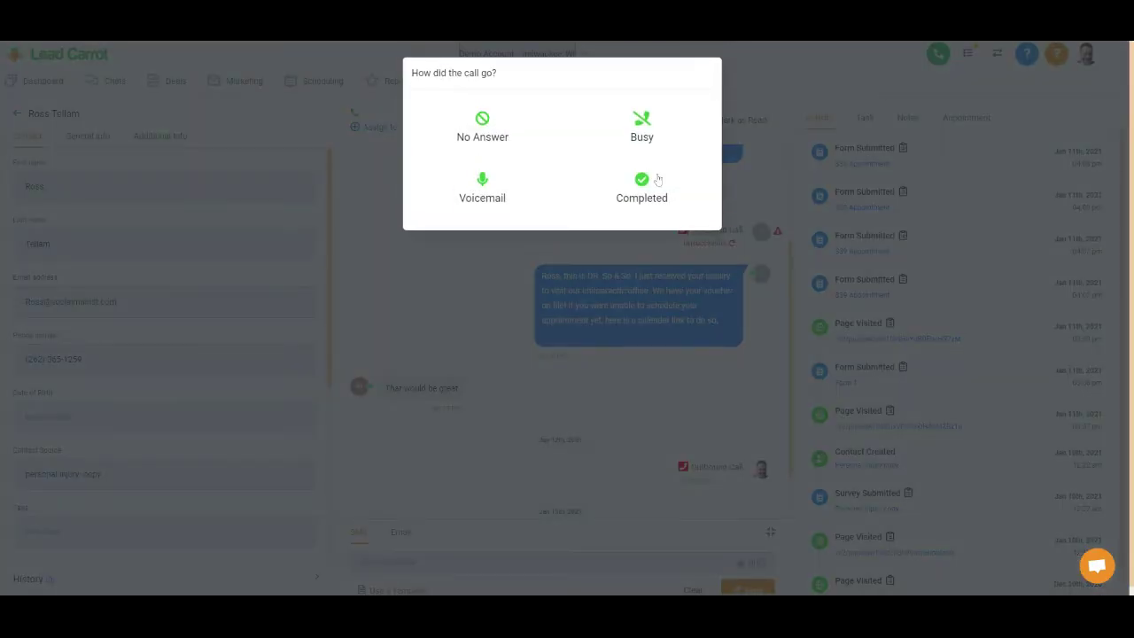
click(484, 126)
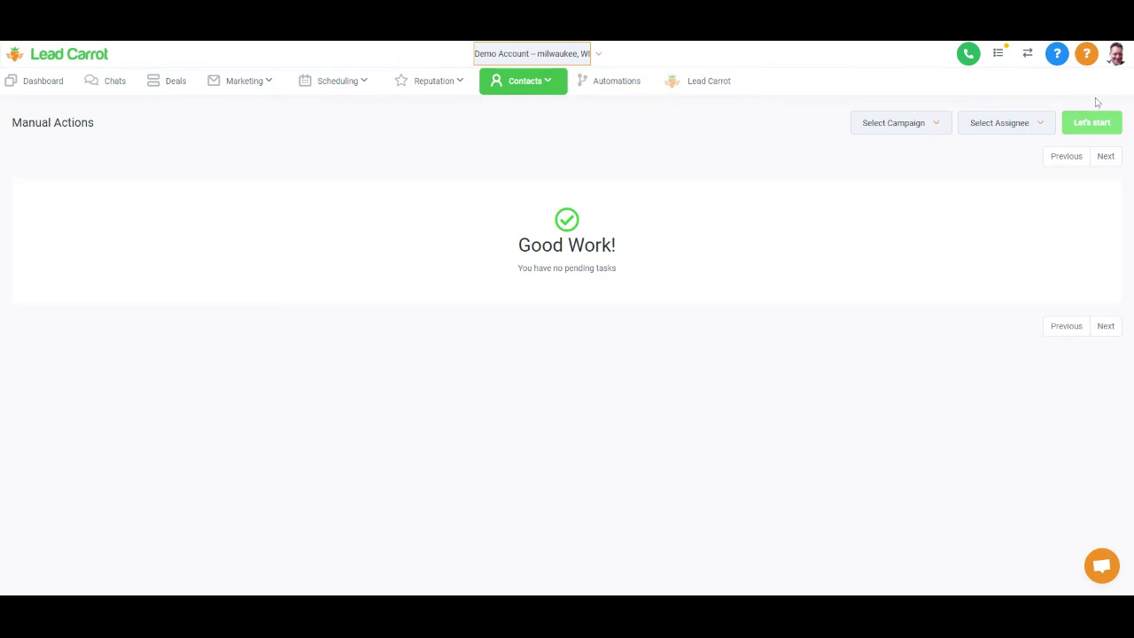